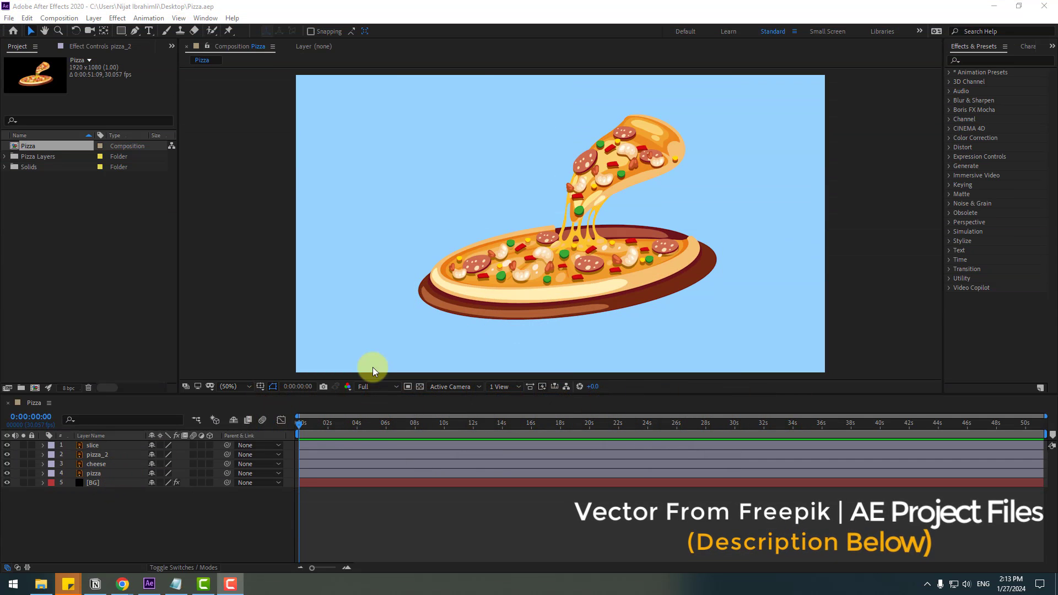
# Solo the cheese layer so that only the cheese artwork shows in the composition.
pyautogui.click(109, 458)
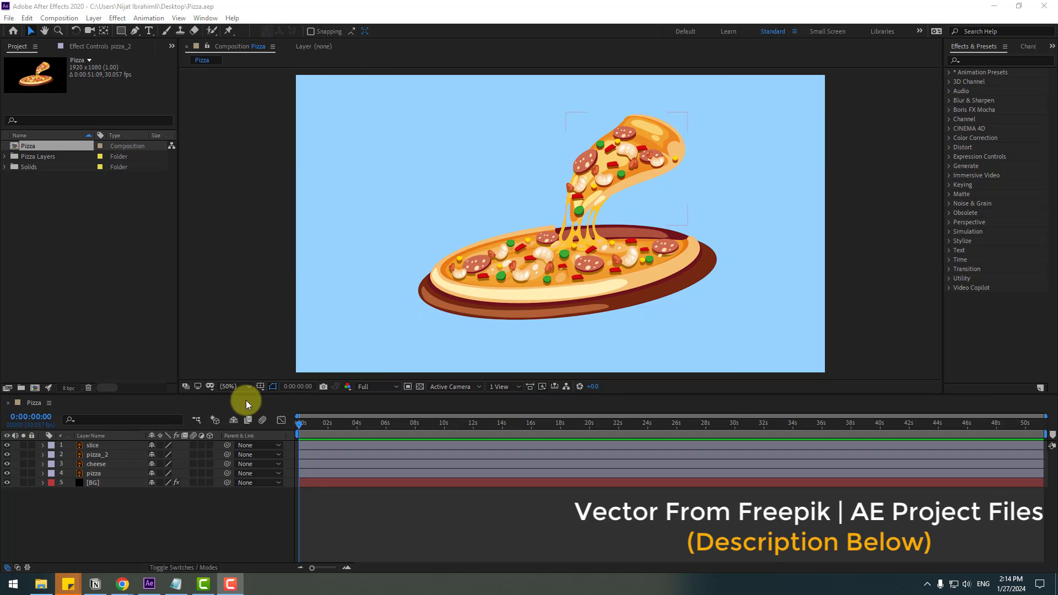
pyautogui.click(111, 466)
pyautogui.click(110, 466)
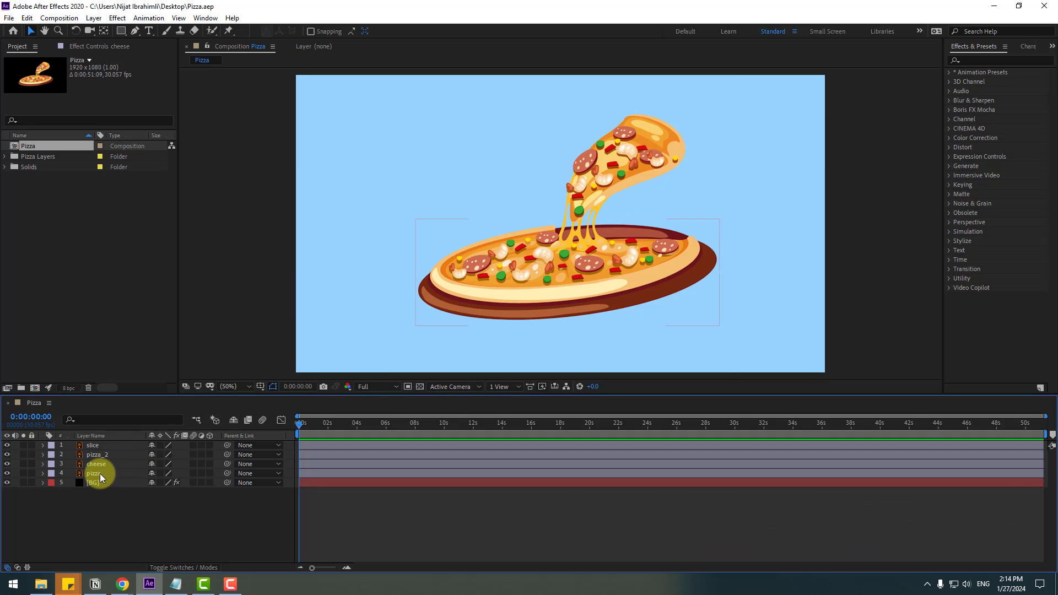
pyautogui.click(23, 464)
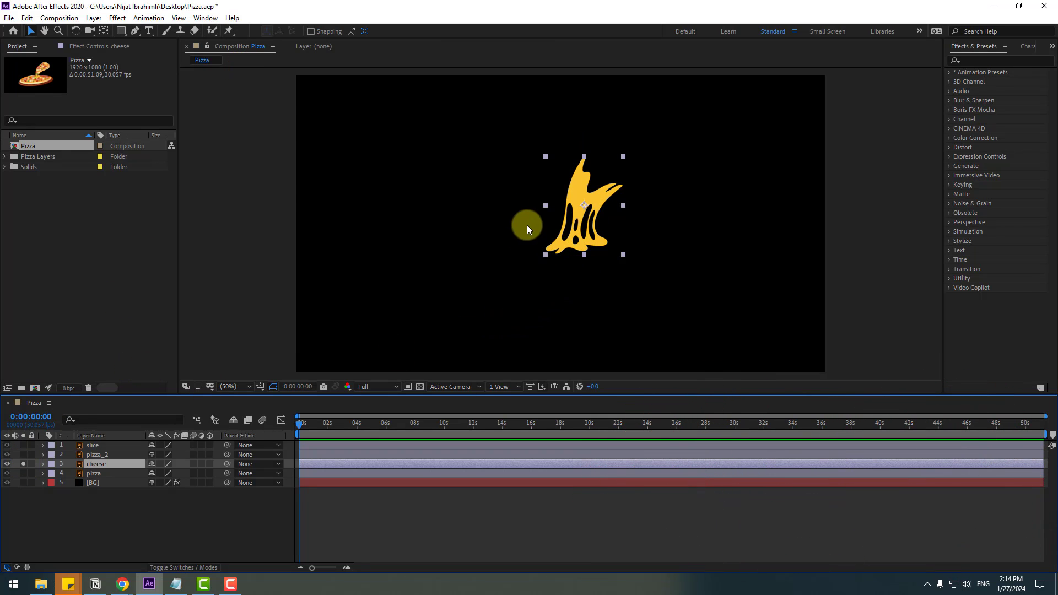
pyautogui.scroll(4, 531, 229)
pyautogui.scroll(-2, 545, 233)
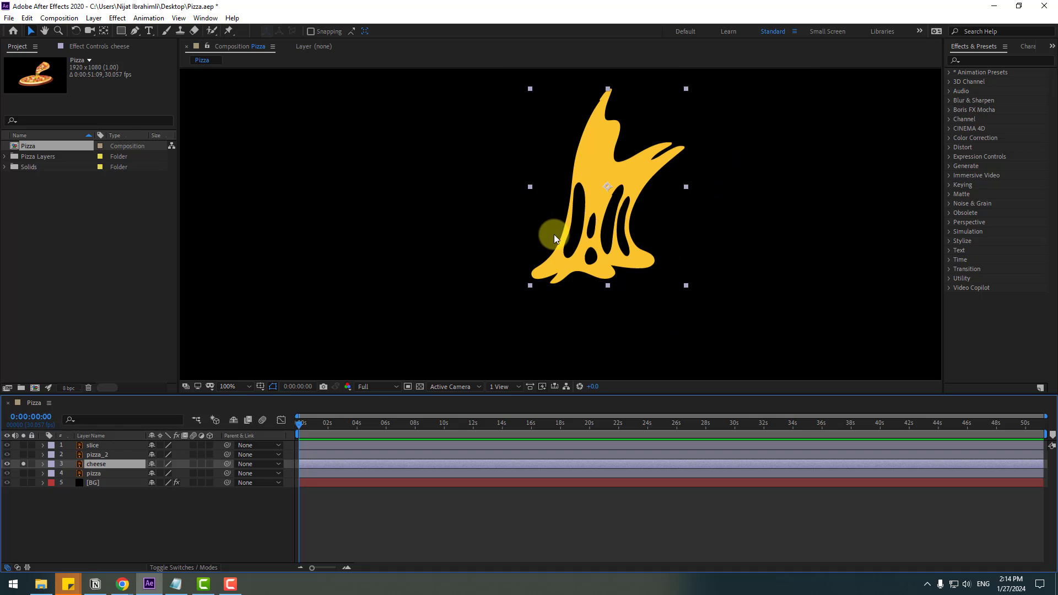
# Add a new null object to the Pizza composition and centre its anchor point.
pyautogui.click(137, 521)
pyautogui.rightClick(99, 534)
pyautogui.moveTo(187, 415)
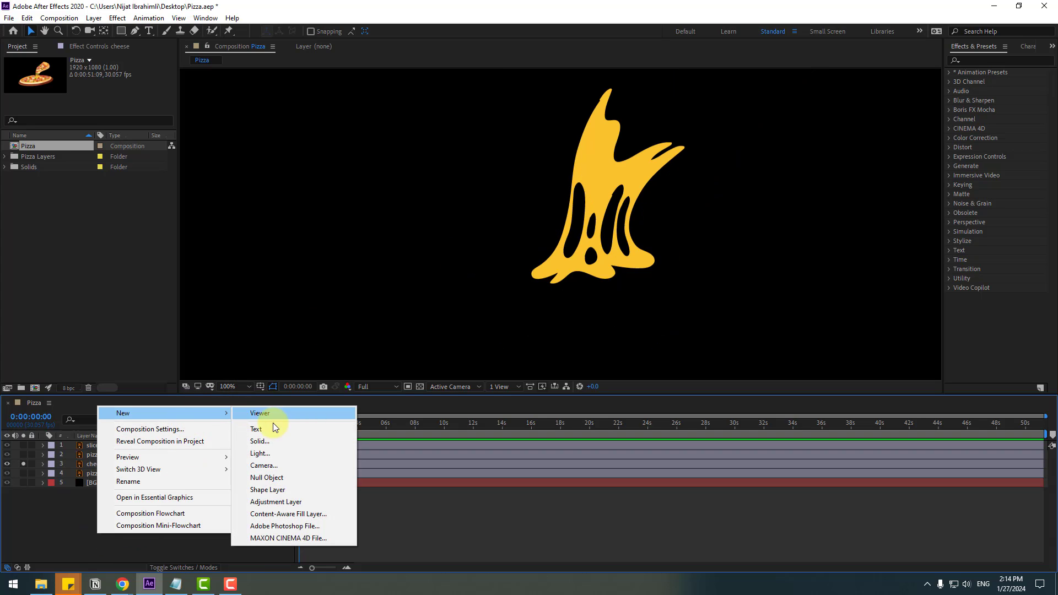
pyautogui.click(259, 478)
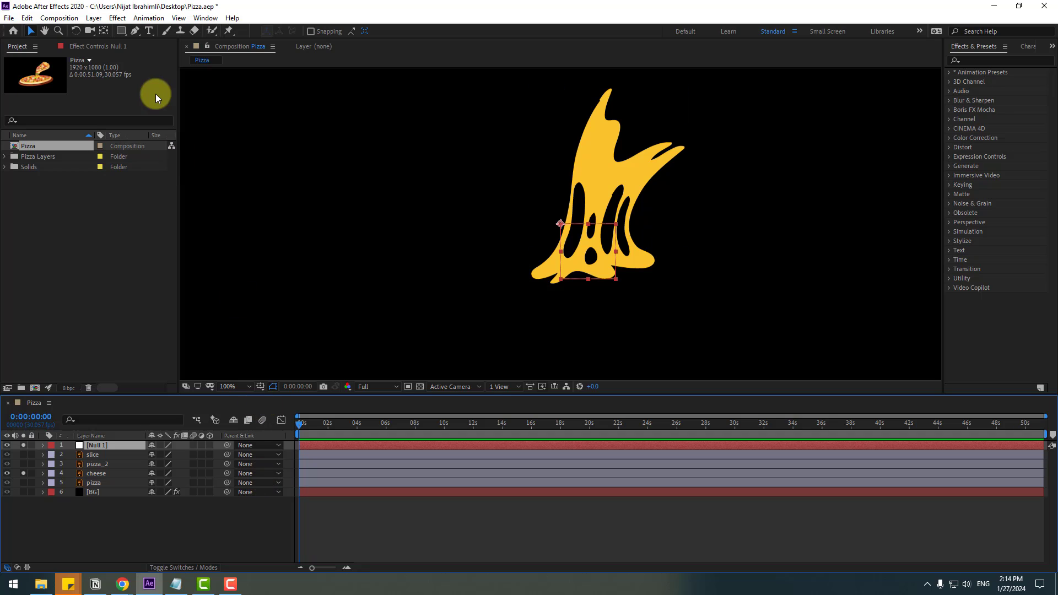
pyautogui.doubleClick(104, 31)
pyautogui.click(30, 31)
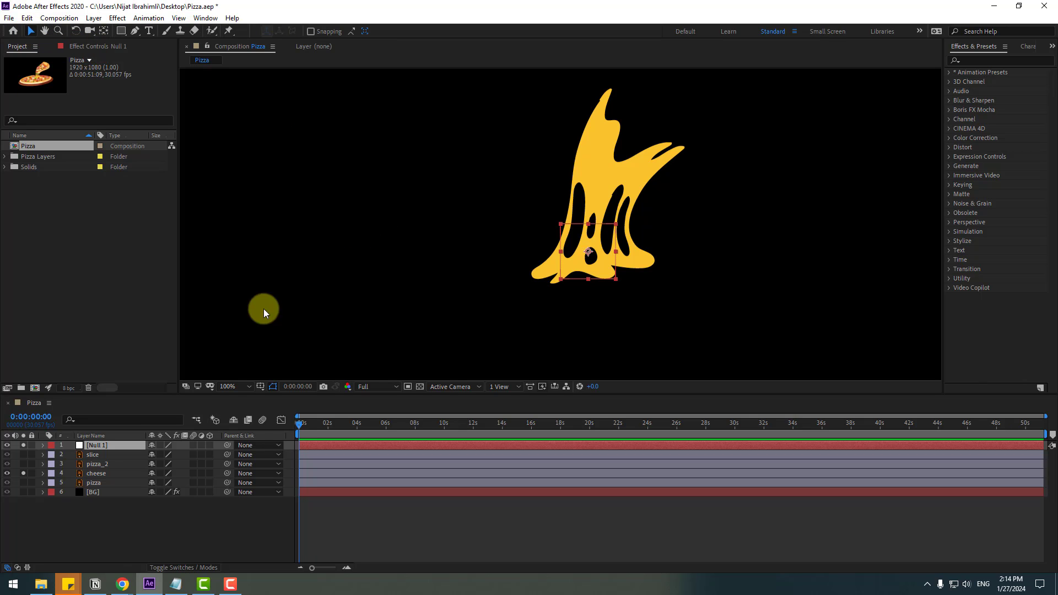
# Scale the null object to 39% and place it on the cheese's upper tip.
pyautogui.click(111, 445)
pyautogui.press('s')
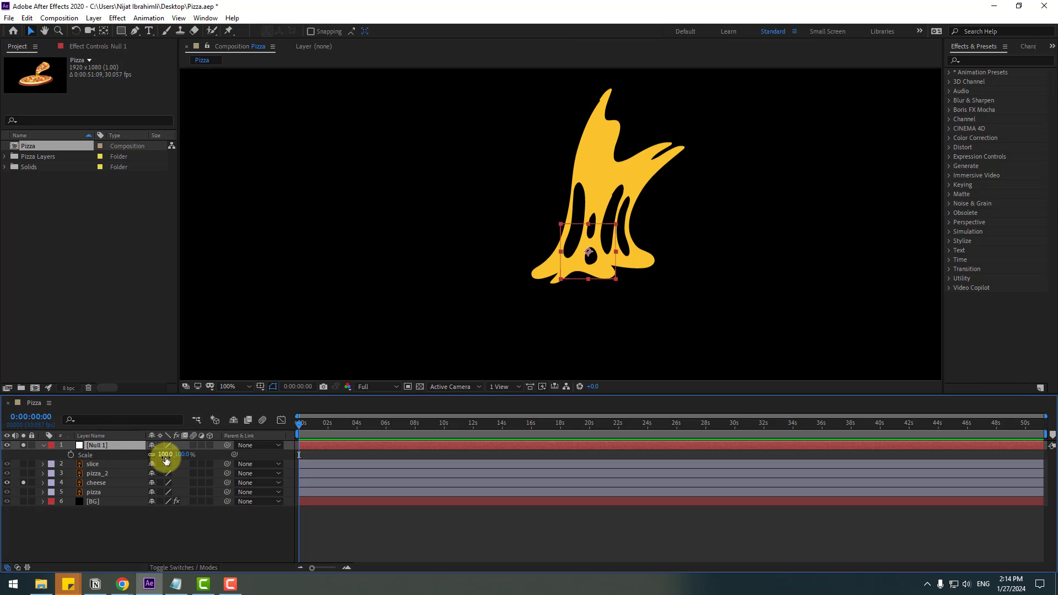
pyautogui.moveTo(165, 455); pyautogui.dragTo(124, 456)
pyautogui.moveTo(662, 278); pyautogui.dragTo(601, 325)
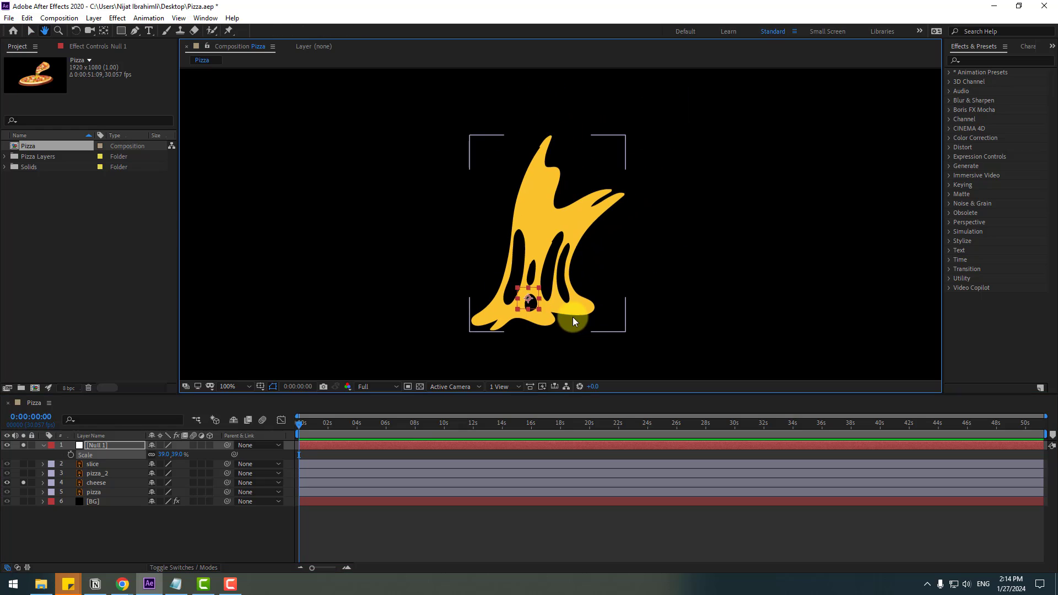
pyautogui.moveTo(532, 296); pyautogui.dragTo(551, 141)
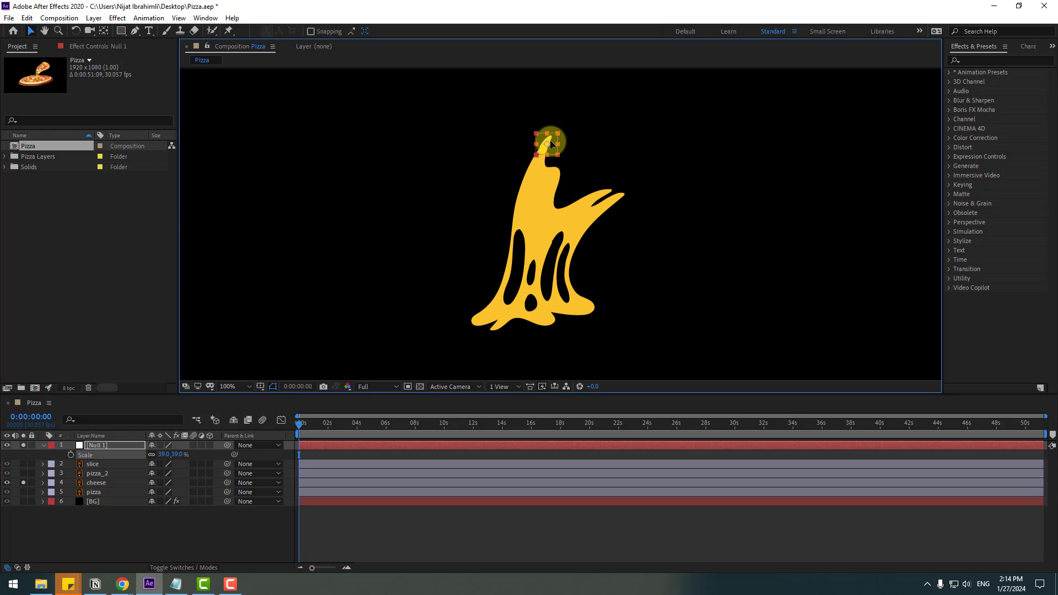
# Collapse the null layer's properties and rename the layer as 1.
pyautogui.click(43, 446)
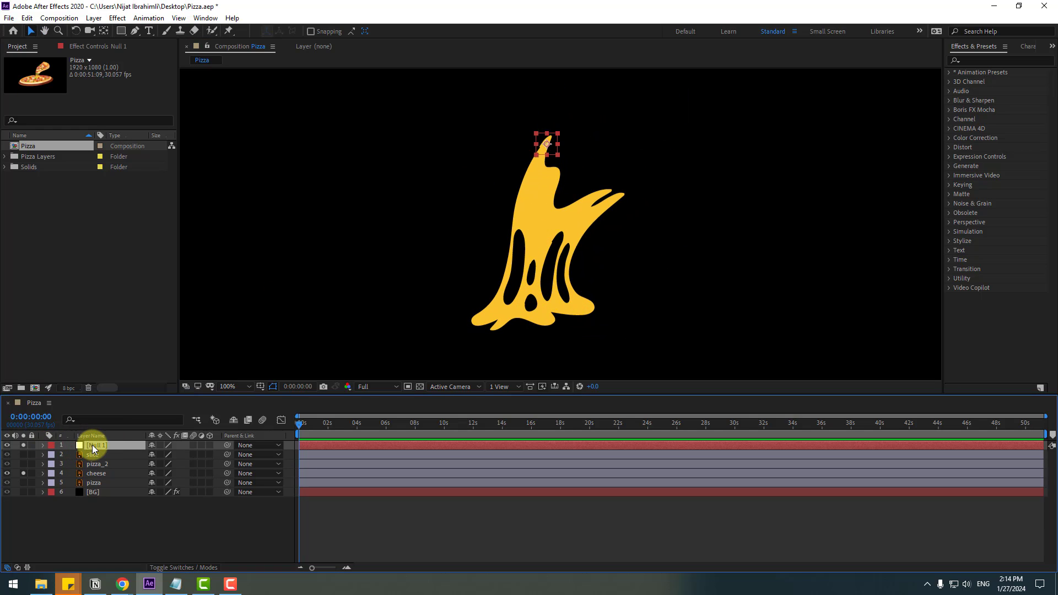
pyautogui.press('Return')
pyautogui.write('1')
pyautogui.press('Return')
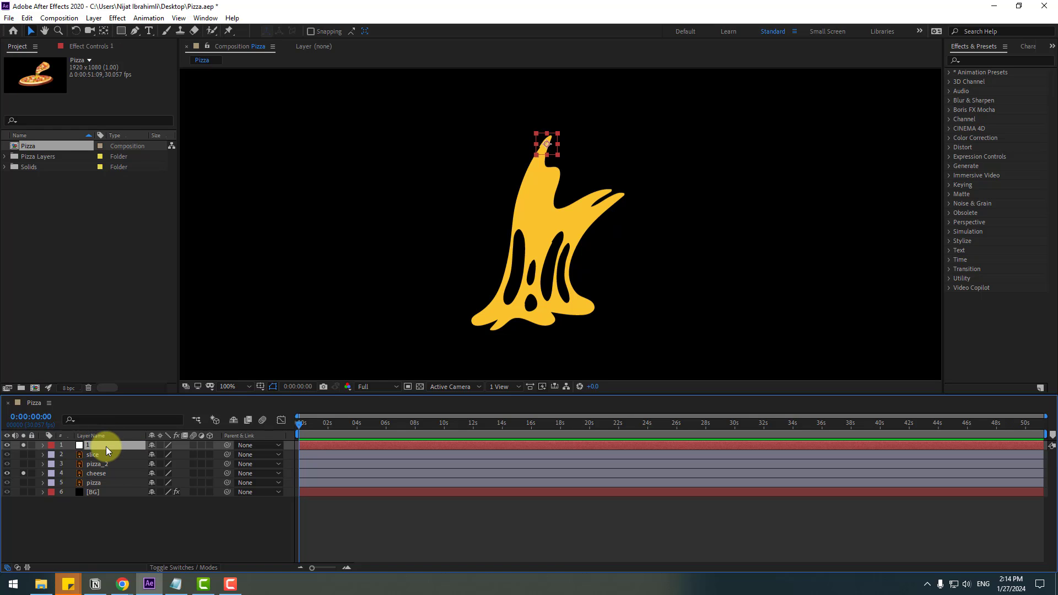
# Duplicate null 1 and place the copy on the tip of the cheese's right branch.
pyautogui.hotkey('ctrl', 'd')
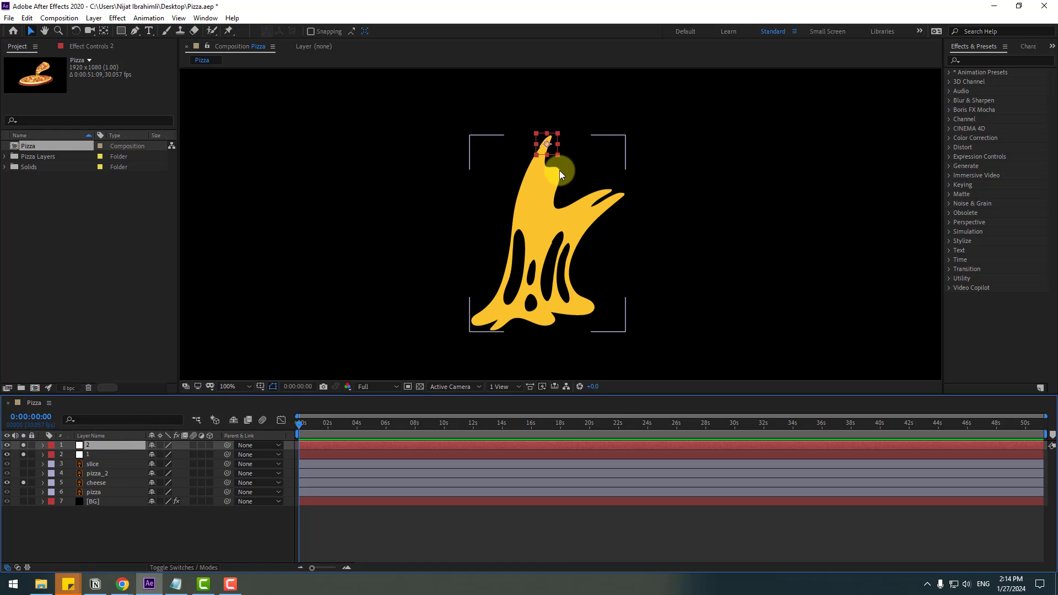
pyautogui.moveTo(550, 148); pyautogui.dragTo(616, 201)
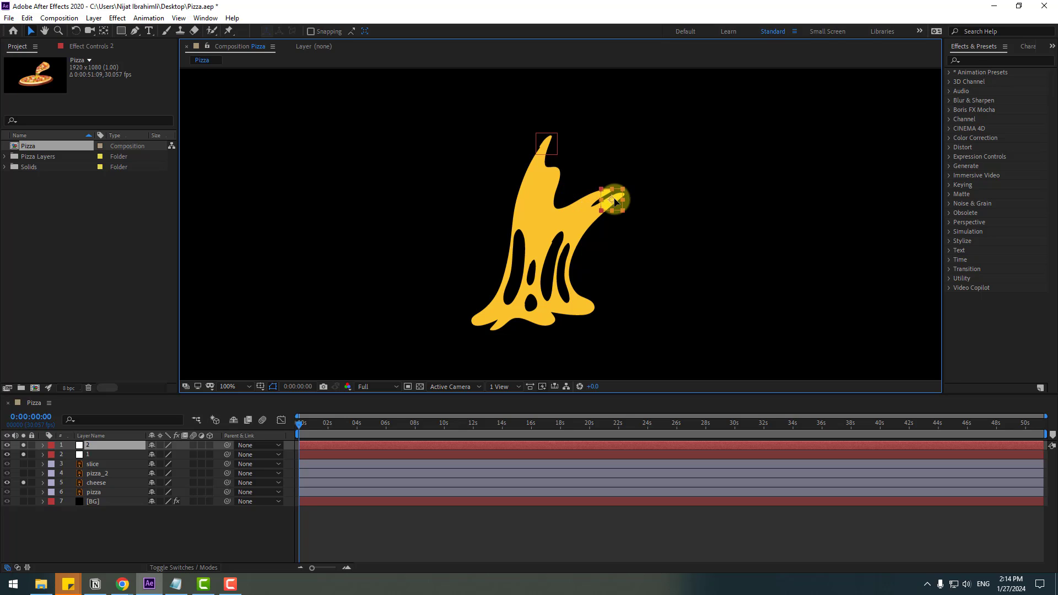
pyautogui.press('Return')
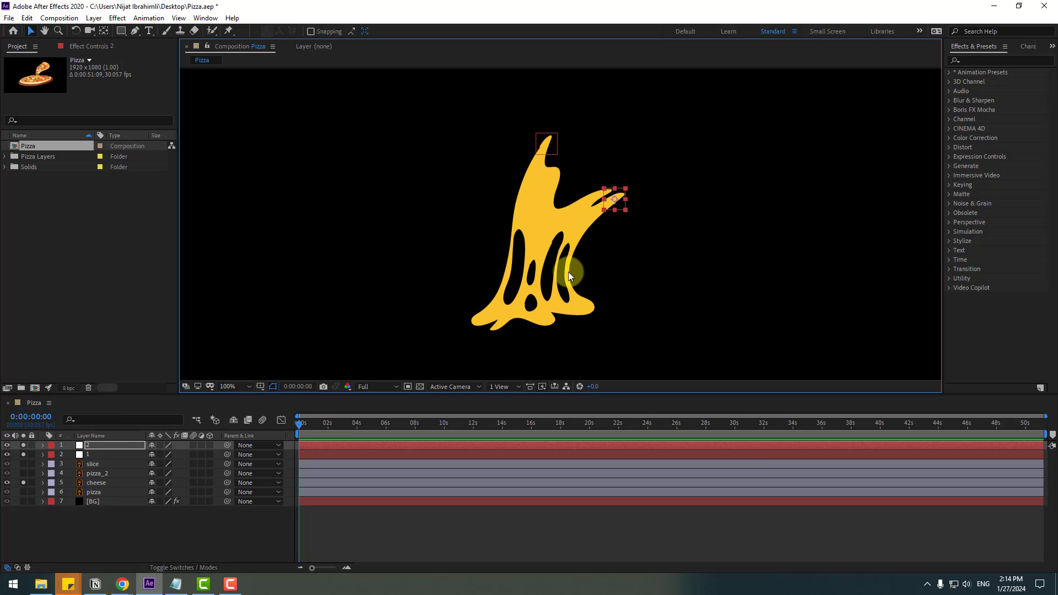
pyautogui.press('Return')
# Duplicate the null into layers 3 to 7, placing them on both side edges and the three lower bulges of the cheese.
pyautogui.hotkey('ctrl', 'd')
pyautogui.moveTo(619, 201); pyautogui.dragTo(576, 251)
pyautogui.hotkey('ctrl', 'd')
pyautogui.hotkey('ctrl', 'd')
pyautogui.hotkey('ctrl', 'd')
pyautogui.hotkey('ctrl', 'd')
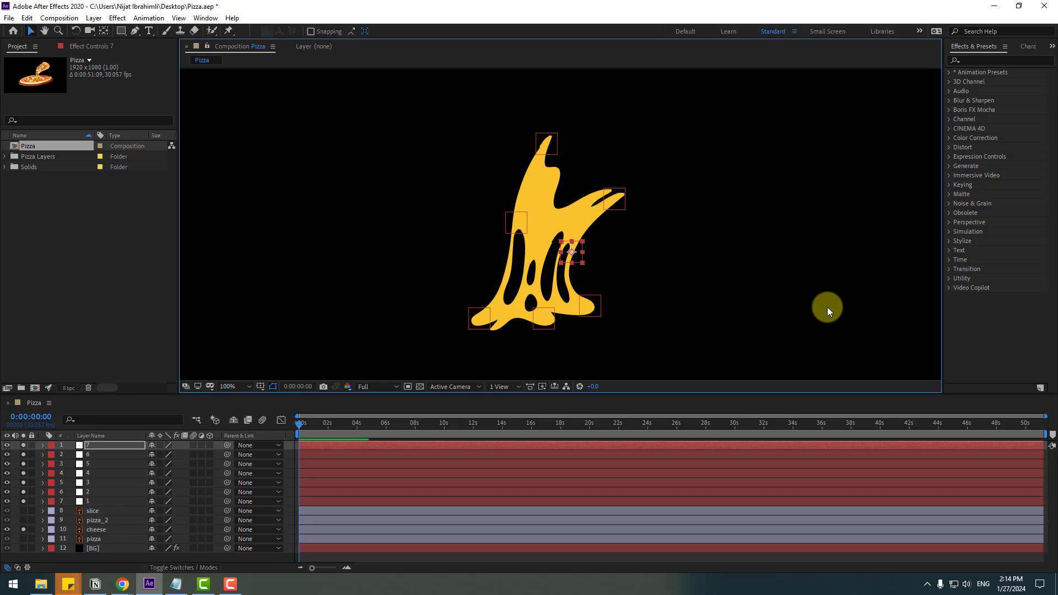
# Add seven puppet pins to the cheese layer, one inside each null, following the nulls' order from 1 to 7.
pyautogui.keyDown('ctrl'); pyautogui.click(104, 539); pyautogui.keyUp('ctrl')
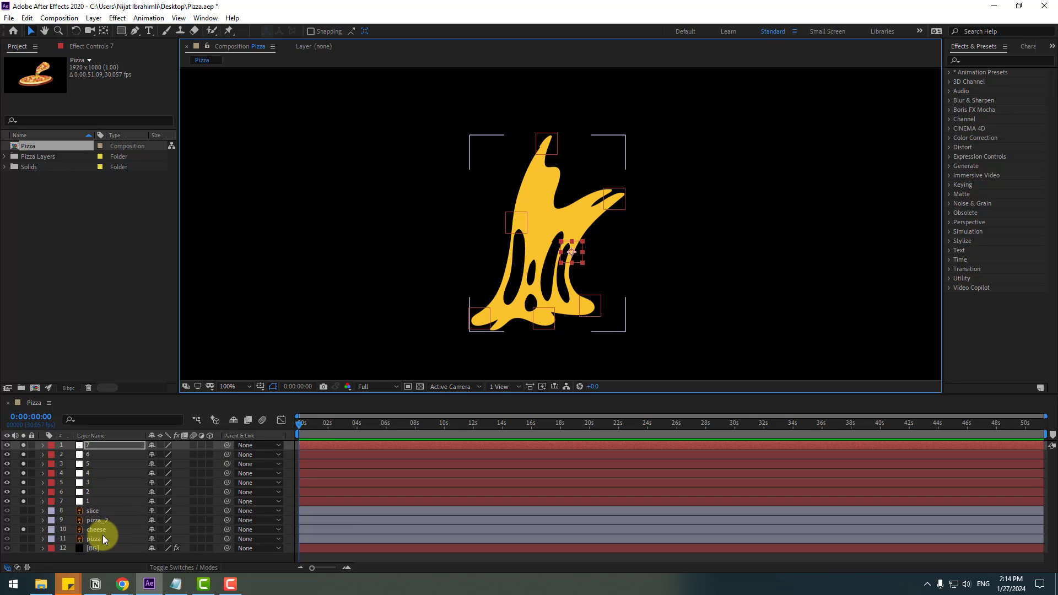
pyautogui.click(96, 531)
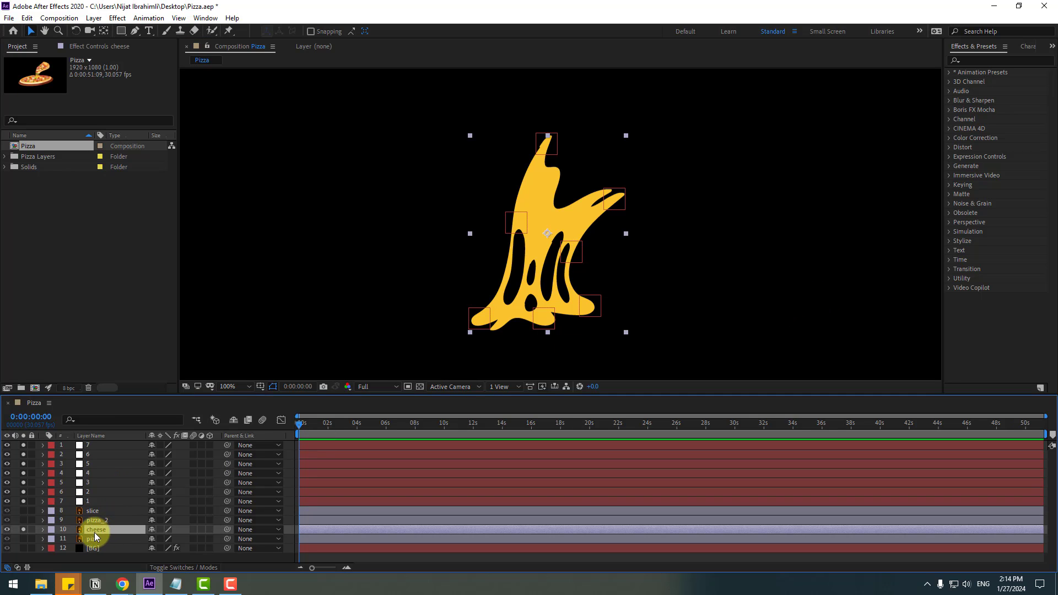
pyautogui.click(230, 31)
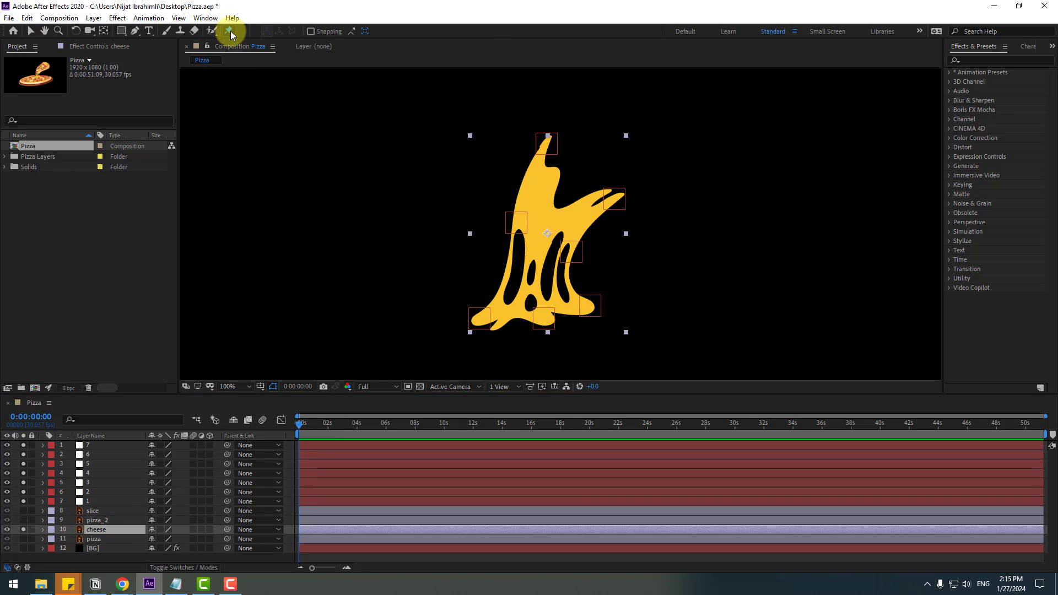
pyautogui.click(550, 136)
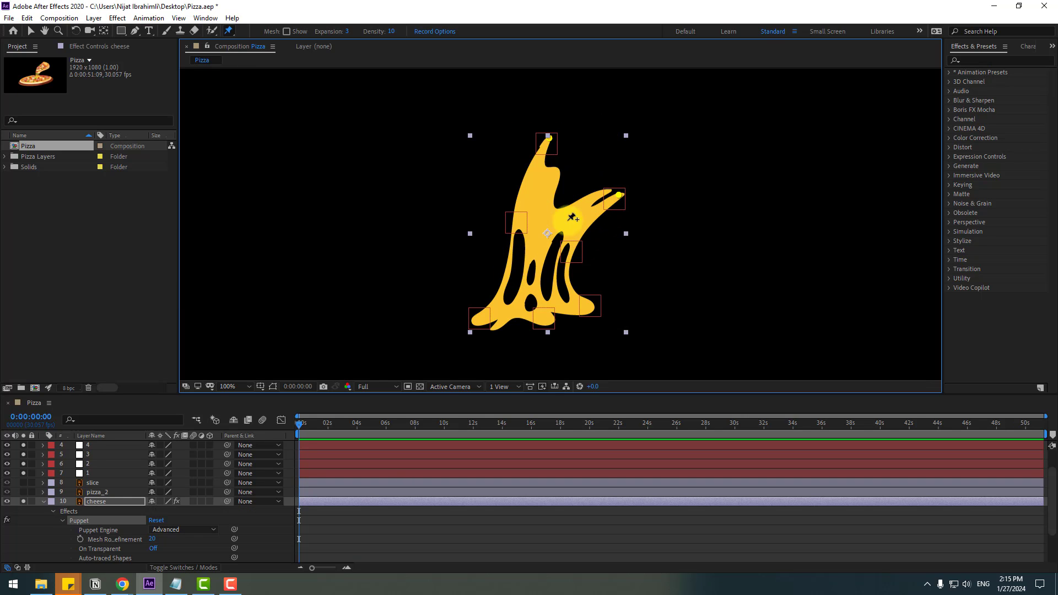
pyautogui.click(516, 223)
pyautogui.click(508, 307)
pyautogui.moveTo(508, 308); pyautogui.dragTo(481, 320)
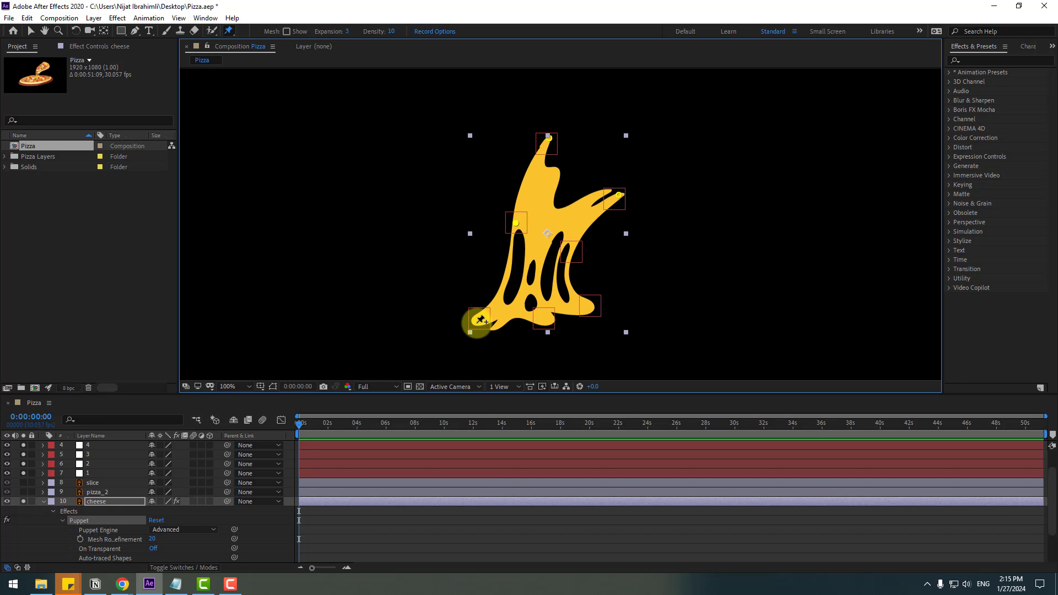
pyautogui.click(550, 318)
pyautogui.click(591, 306)
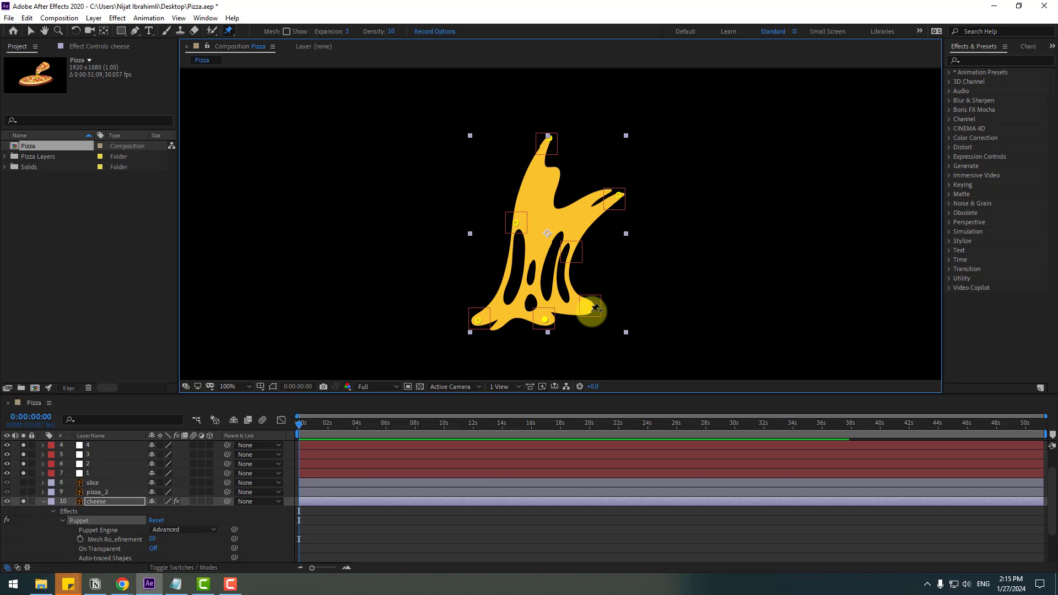
pyautogui.click(580, 249)
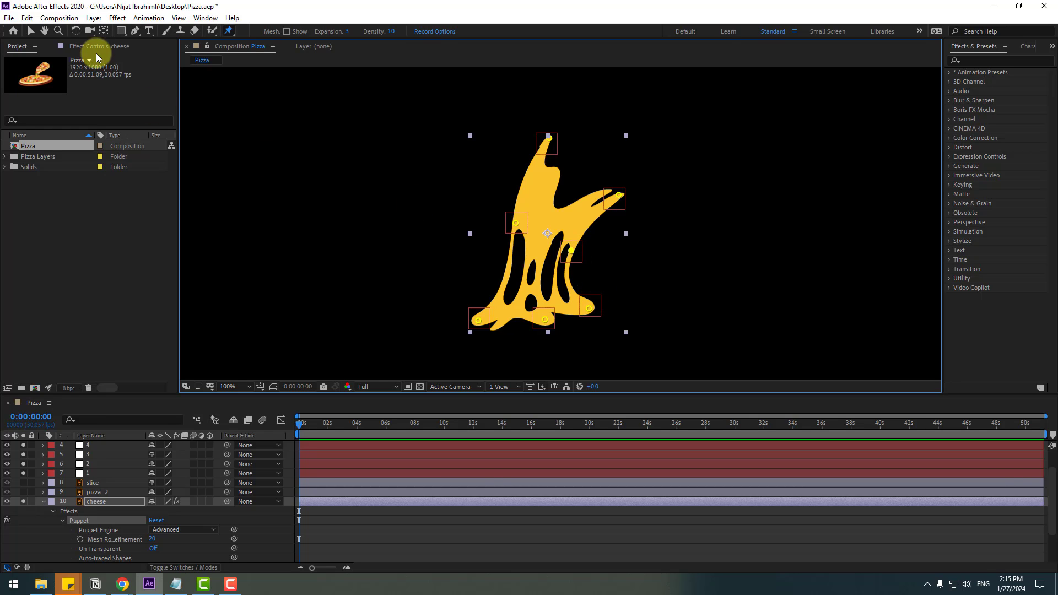
# Reveal only the cheese layer's keyframed puppet pin positions and enlarge the timeline area to show more of them.
pyautogui.click(30, 31)
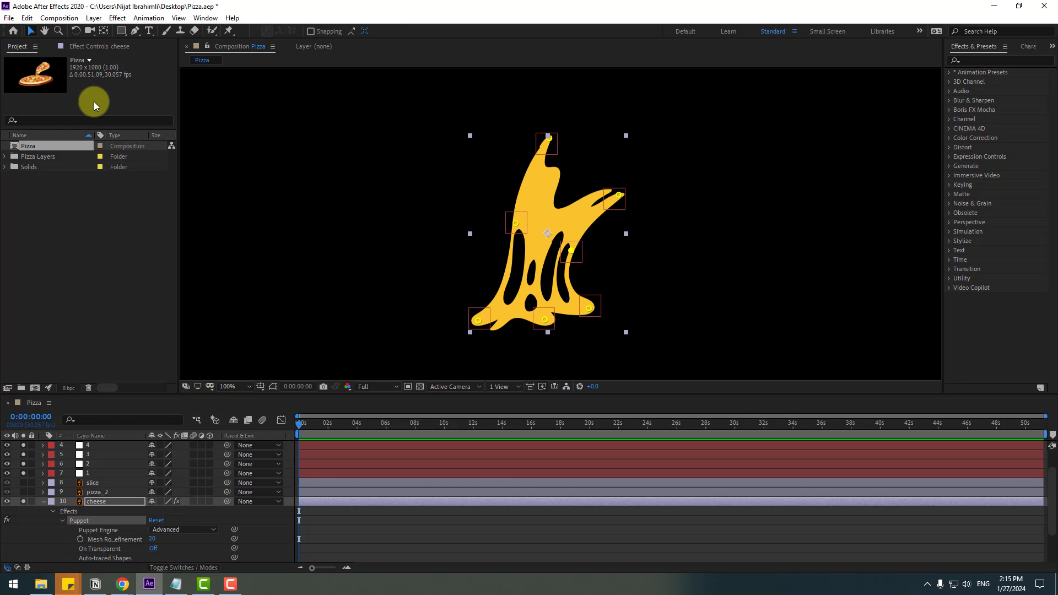
pyautogui.click(97, 504)
pyautogui.press('u')
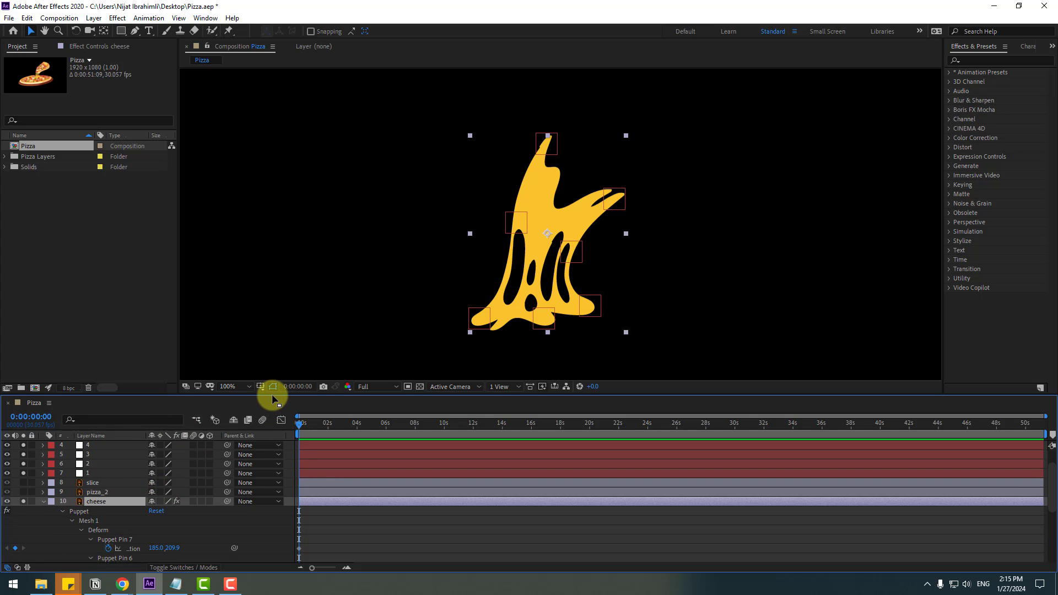
pyautogui.moveTo(272, 393); pyautogui.dragTo(273, 333)
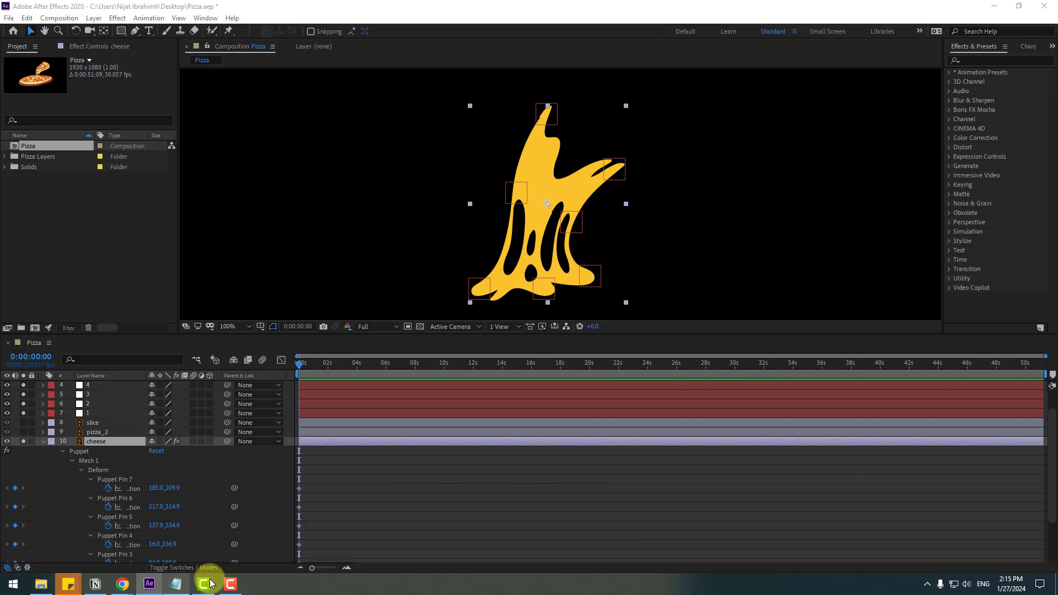
# Switch to the Puppet to Null Object file in Notepad, copy its whole three-line expression and minimize the window.
pyautogui.click(176, 583)
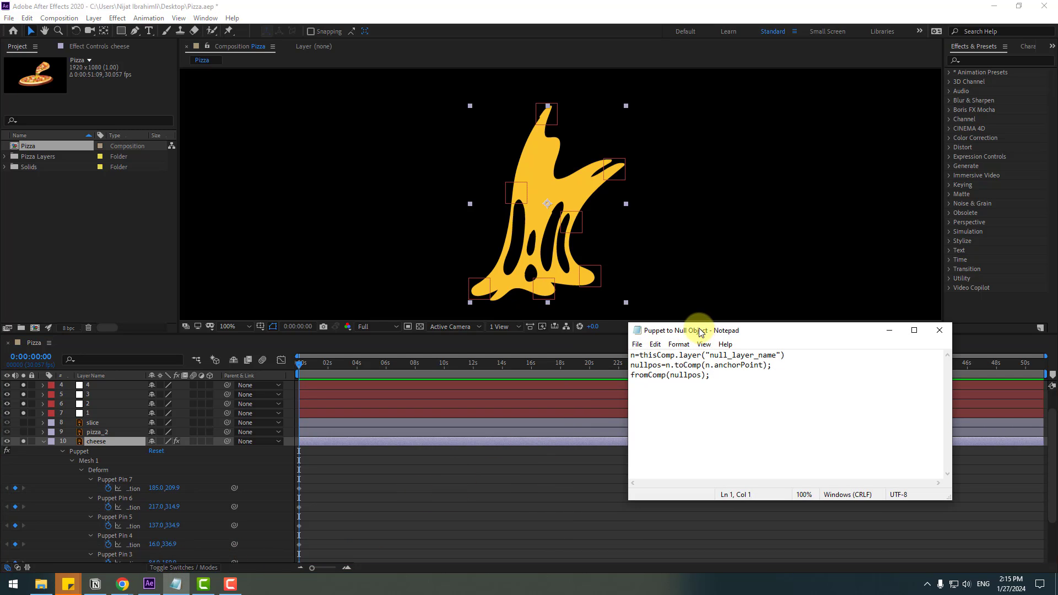
pyautogui.moveTo(700, 331); pyautogui.dragTo(615, 291)
pyautogui.moveTo(623, 338); pyautogui.dragTo(545, 315)
pyautogui.rightClick(568, 321)
pyautogui.click(577, 354)
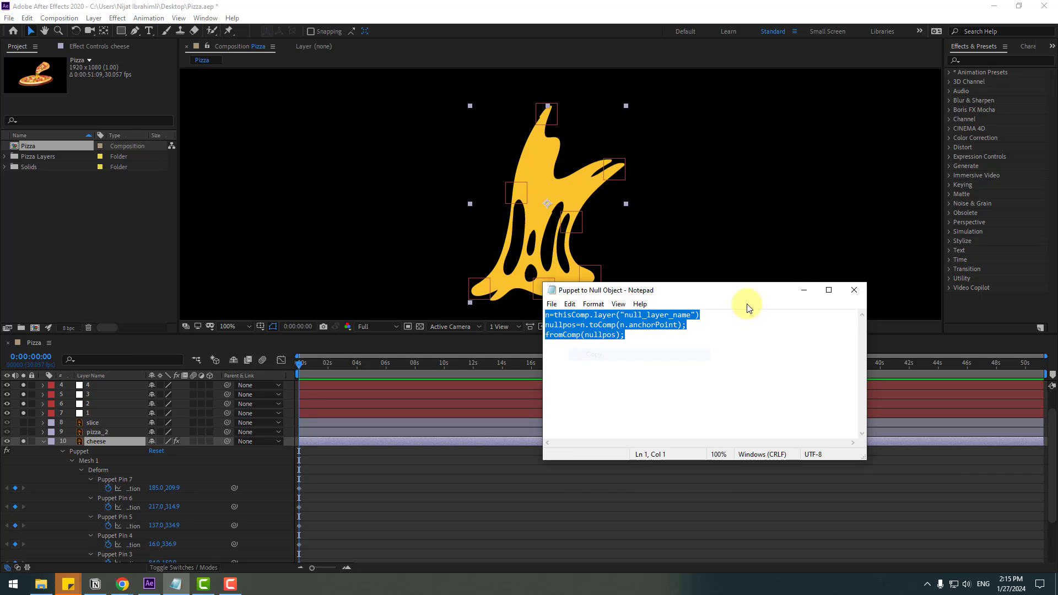
pyautogui.click(804, 290)
# Add an expression to Puppet Pin 1's position and paste the copied null-link code into it.
pyautogui.scroll(-3, 100, 521)
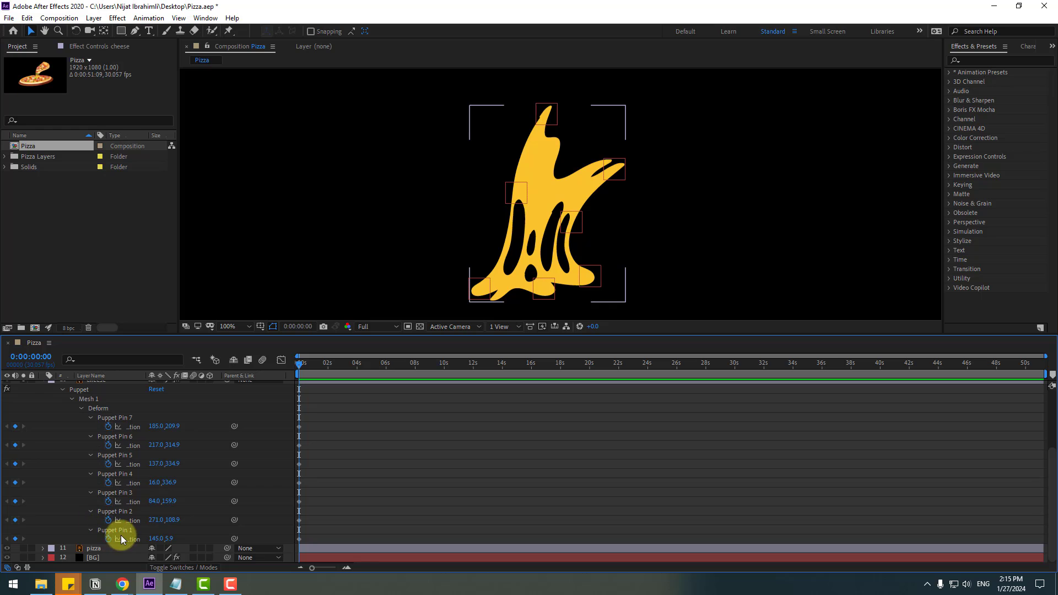
pyautogui.click(114, 532)
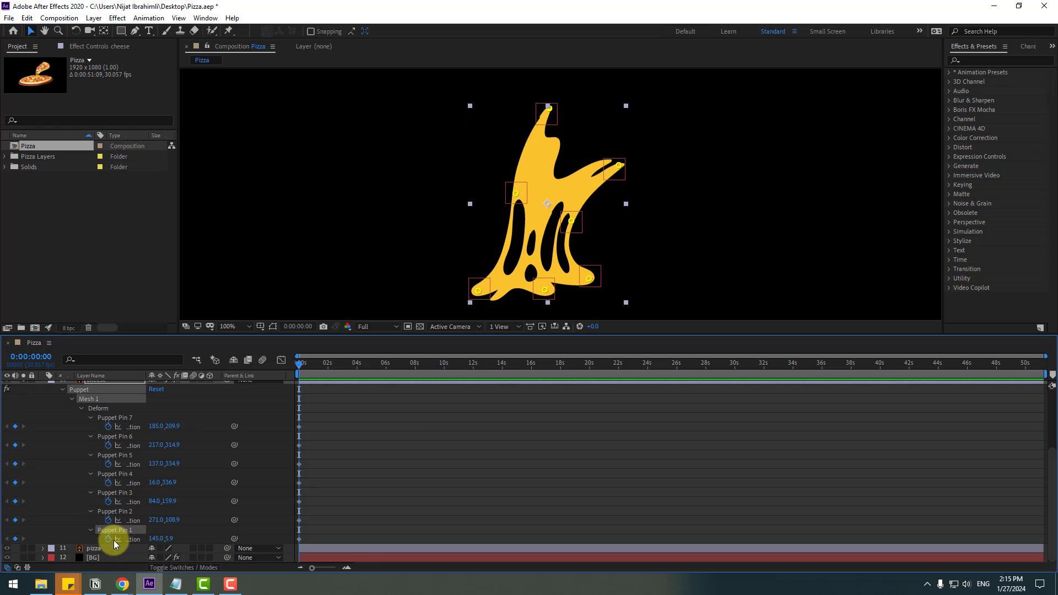
pyautogui.keyDown('alt'); pyautogui.click(108, 539); pyautogui.keyUp('alt')
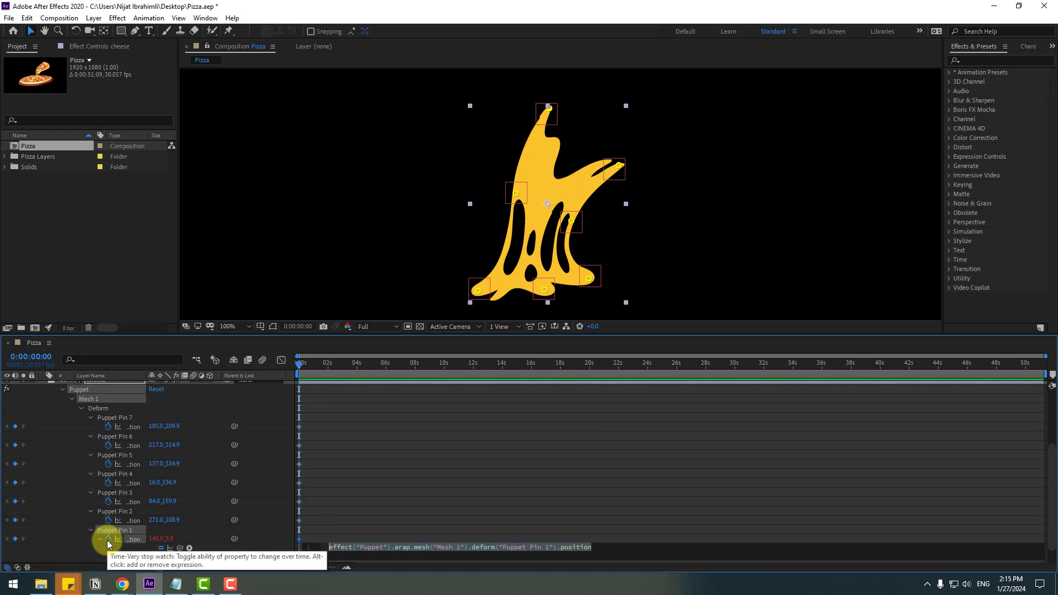
pyautogui.hotkey('ctrl', 'v')
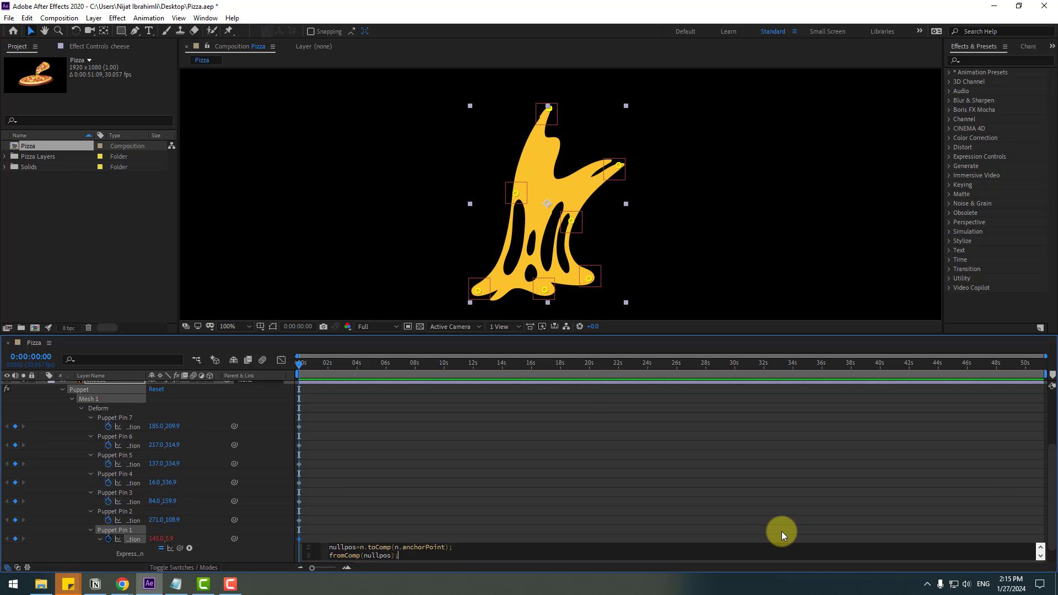
# Replace null_layer_name with 1 in Puppet Pin 1's position expression.
pyautogui.click(1041, 548)
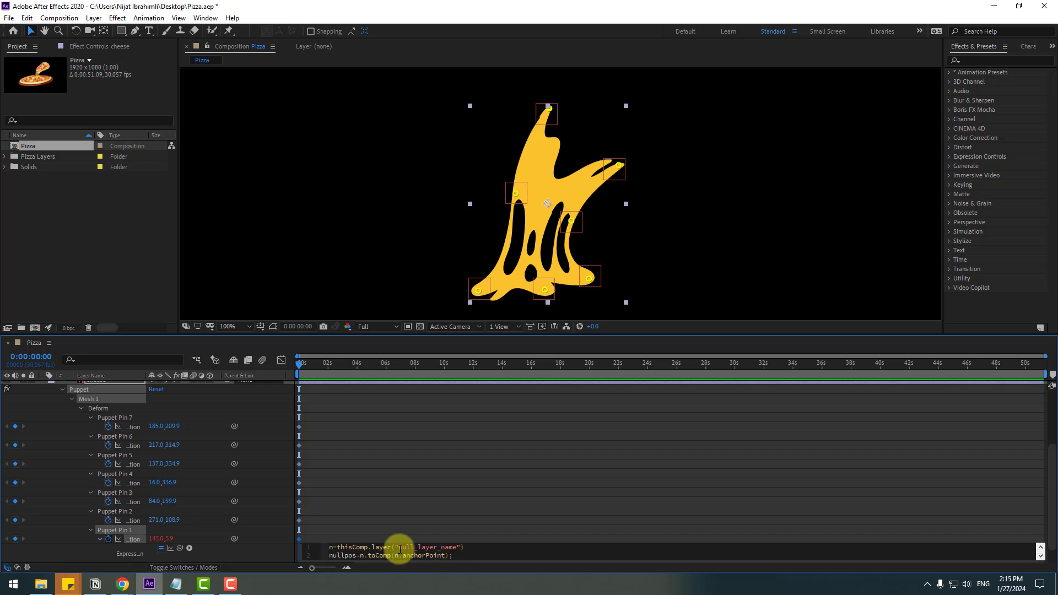
pyautogui.moveTo(401, 549); pyautogui.dragTo(451, 547)
pyautogui.press('BackSpace')
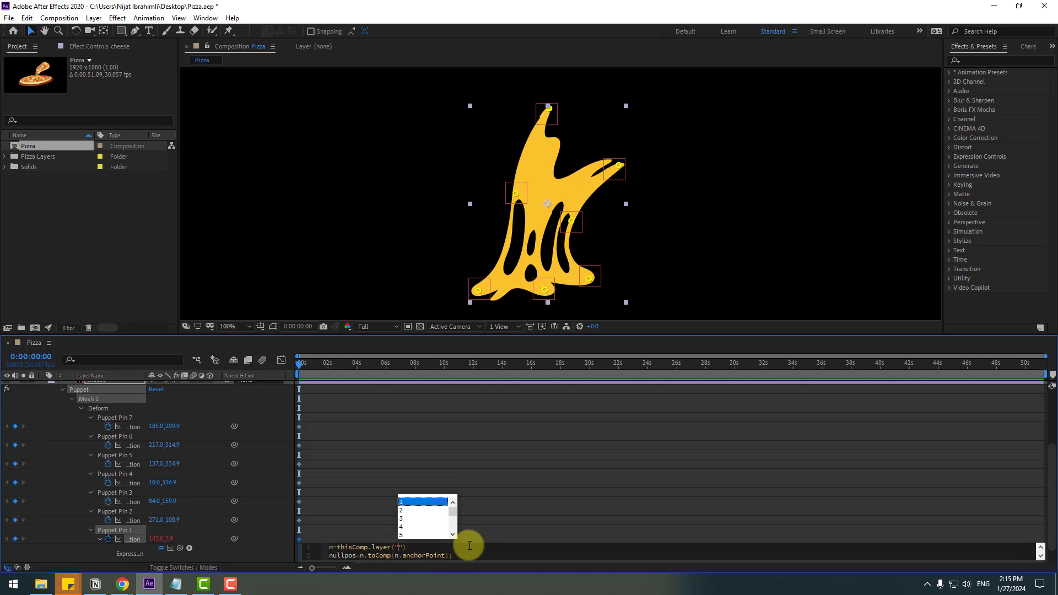
pyautogui.click(402, 502)
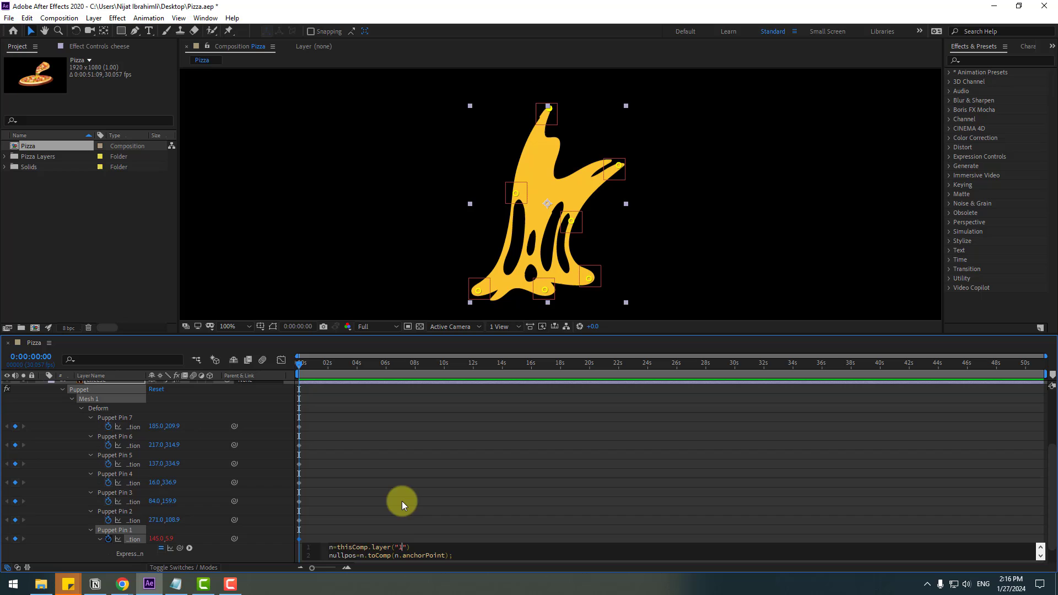
# Apply Puppet Pin 1's edited expression, test the link by moving null 1, and undo the move.
pyautogui.click(402, 538)
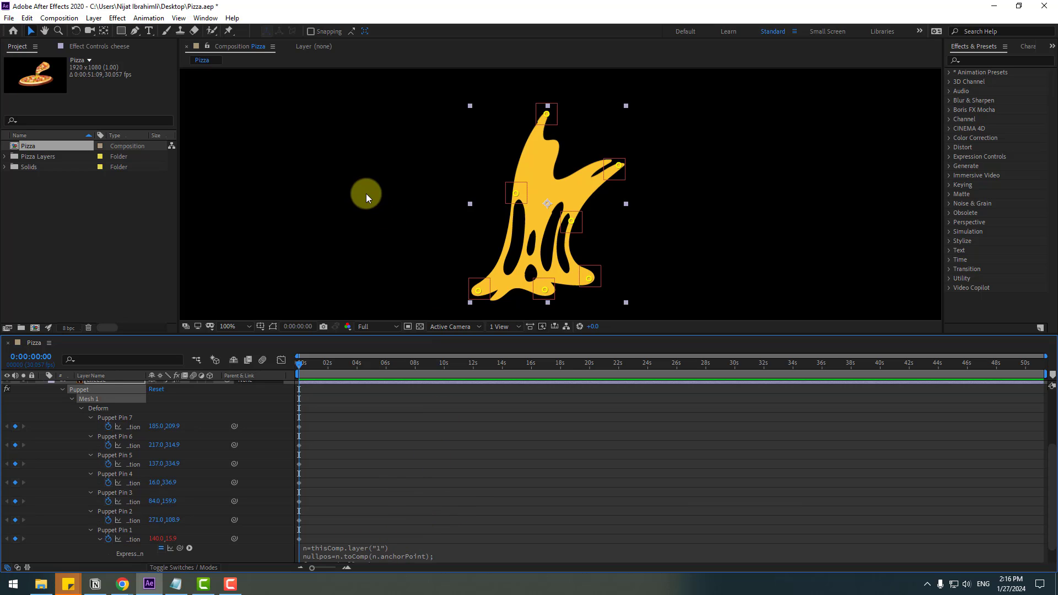
pyautogui.click(364, 187)
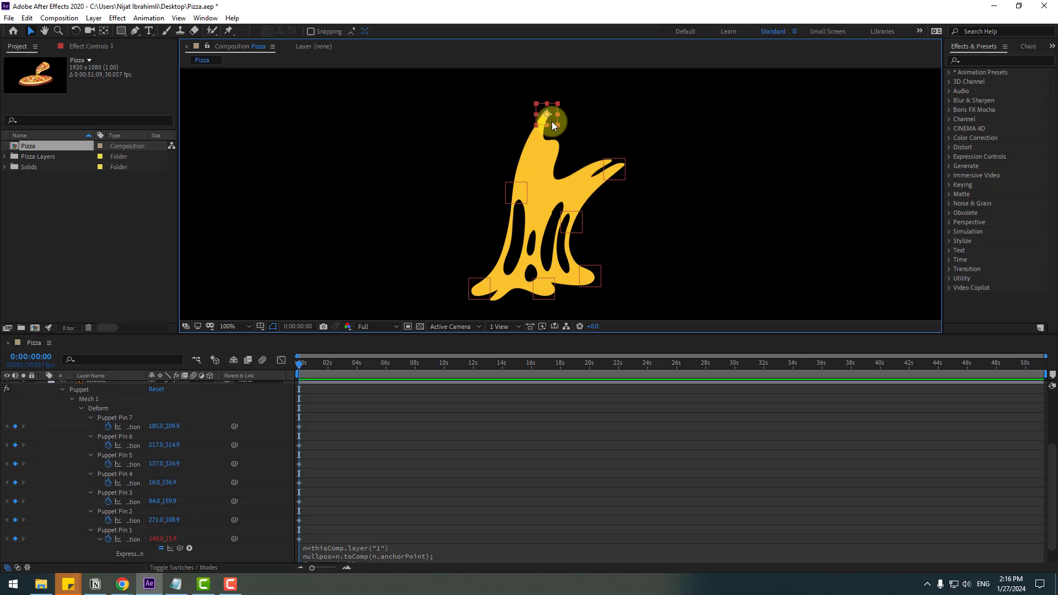
pyautogui.moveTo(551, 117); pyautogui.dragTo(567, 145)
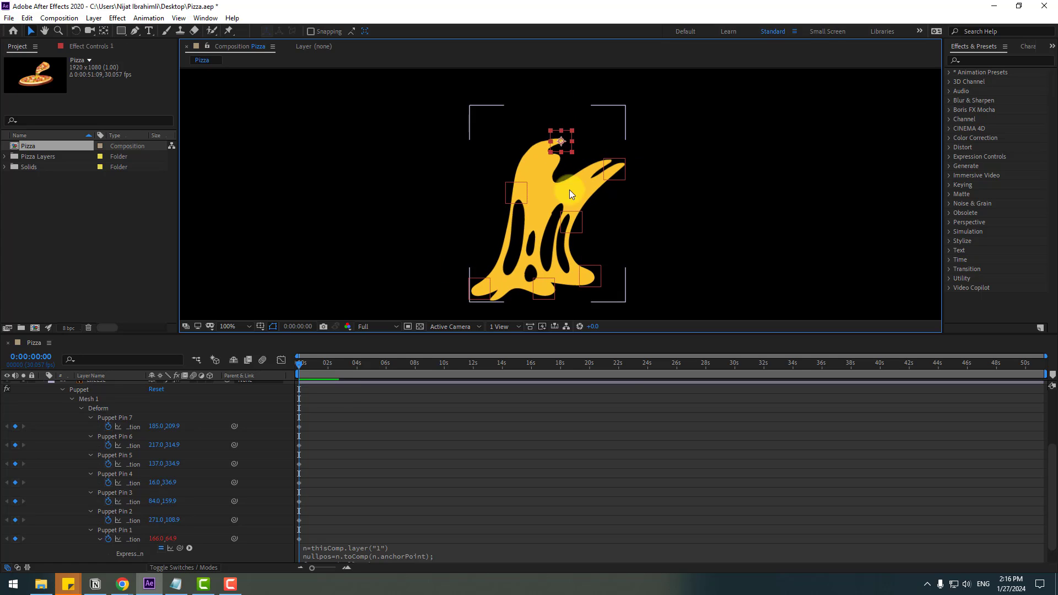
pyautogui.hotkey('ctrl', 'z')
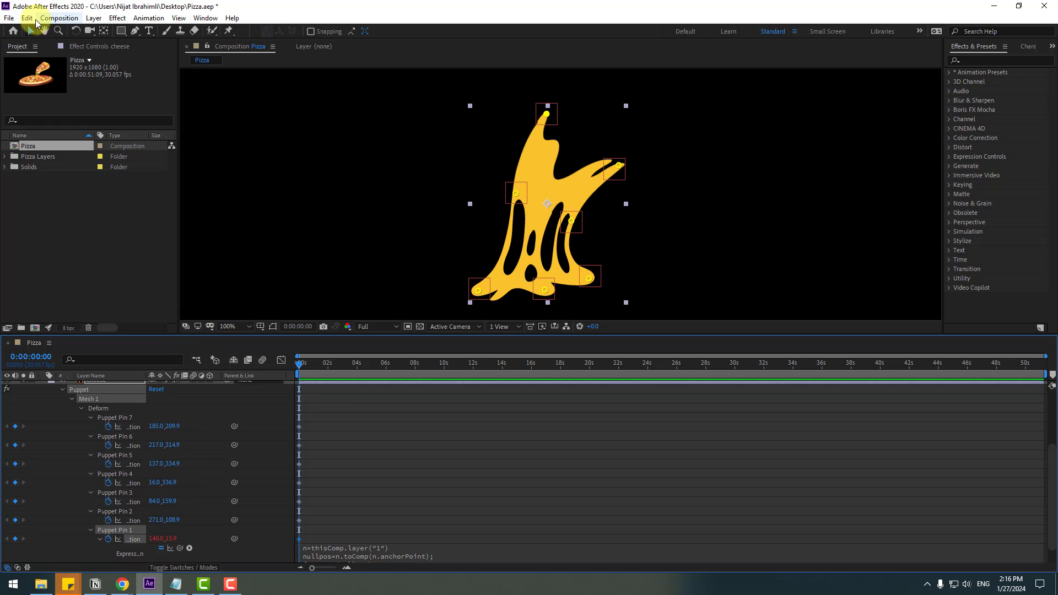
# Copy only the expression from Puppet Pin 1's position and paste it onto Puppet Pin 2.
pyautogui.click(28, 19)
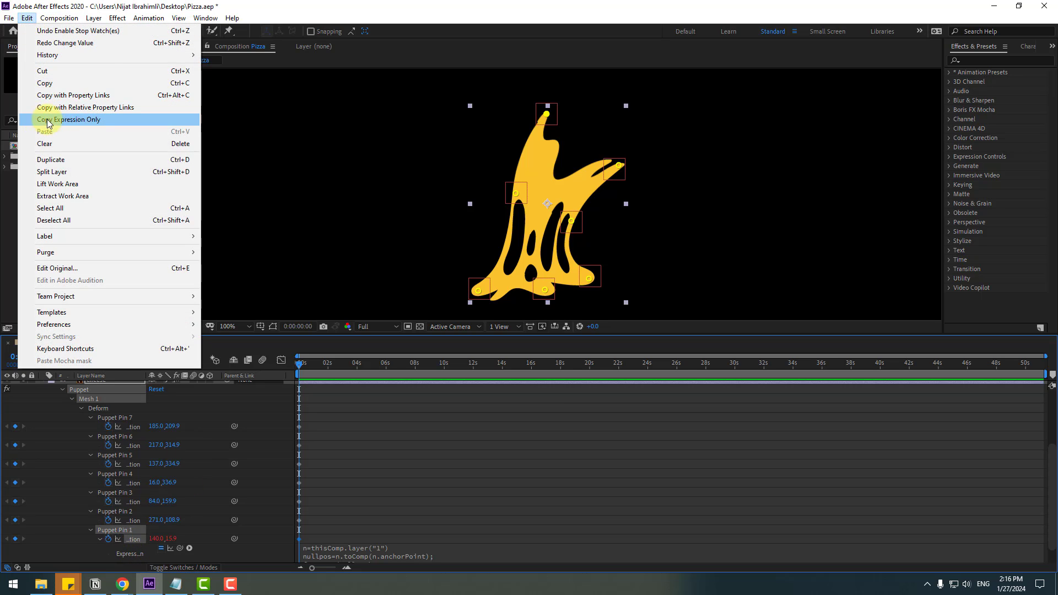
pyautogui.click(102, 123)
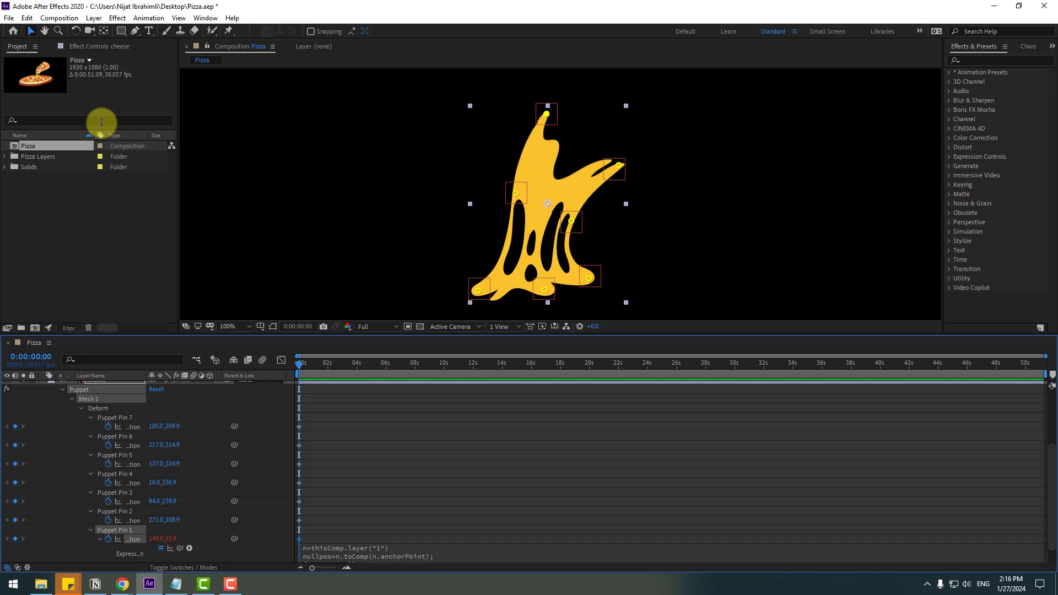
pyautogui.click(119, 512)
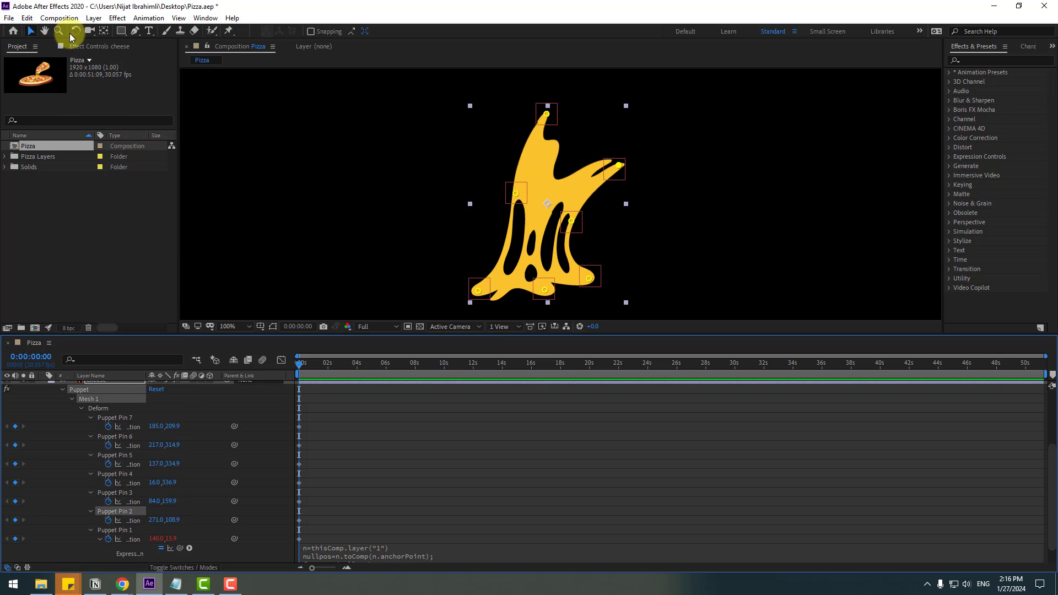
pyautogui.hotkey('ctrl', 'v')
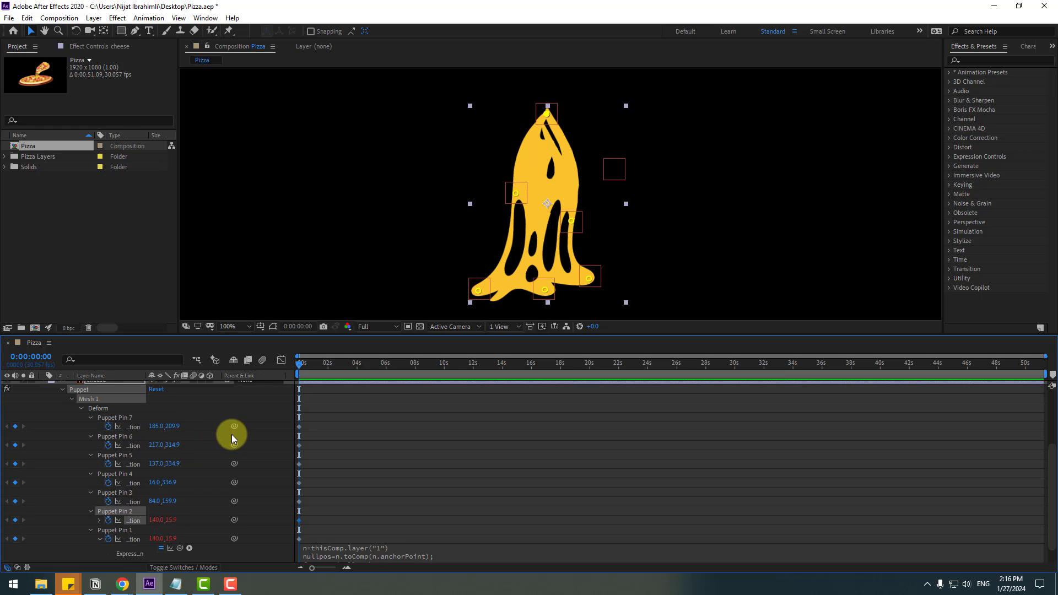
# Change the layer name in Puppet Pin 2's expression to 2, and test the link with a move of null 2 that is undone.
pyautogui.click(100, 521)
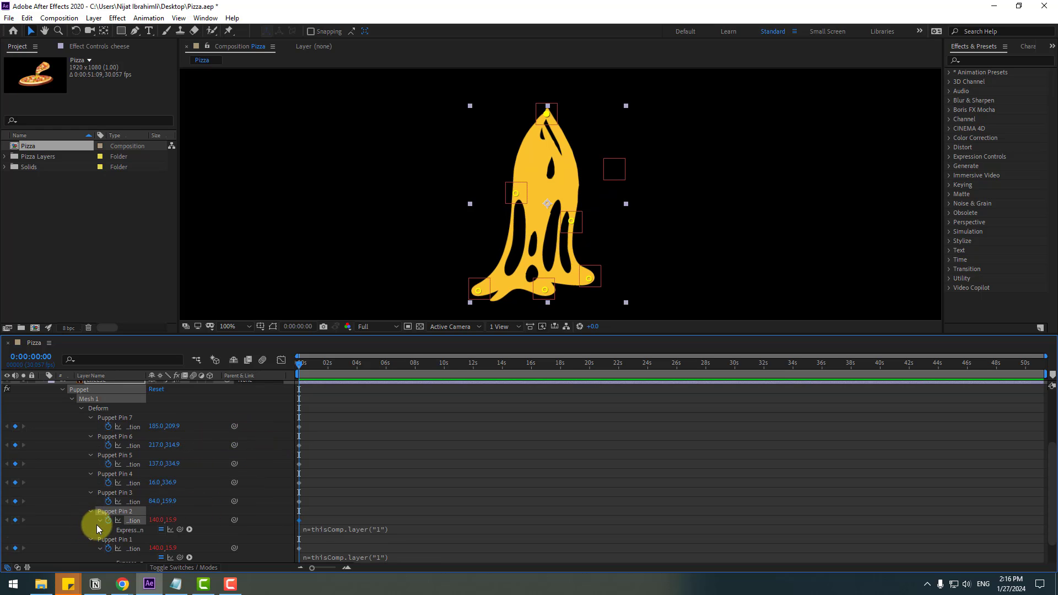
pyautogui.click(372, 529)
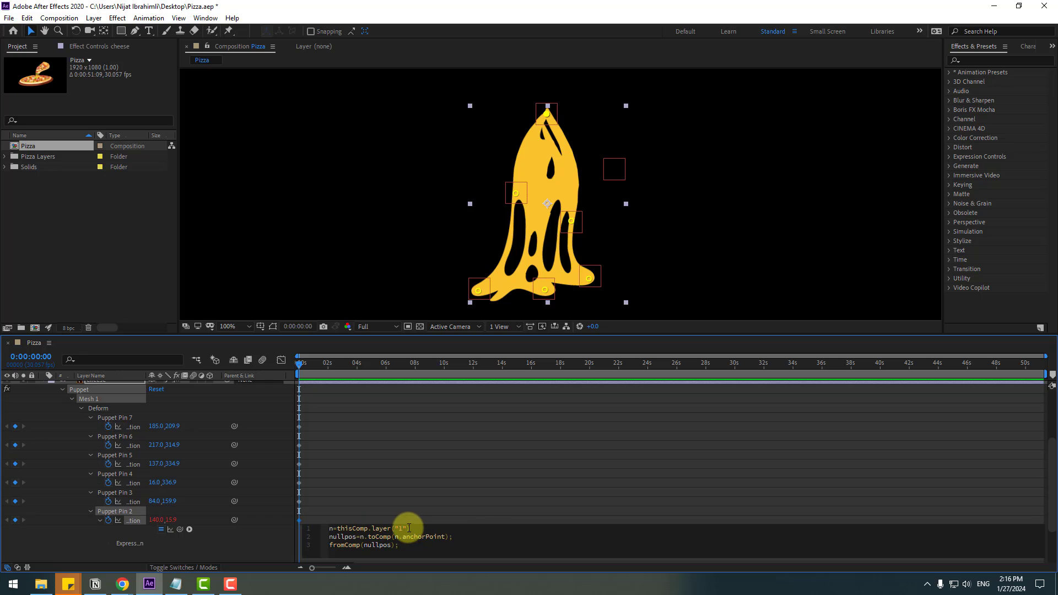
pyautogui.press('BackSpace')
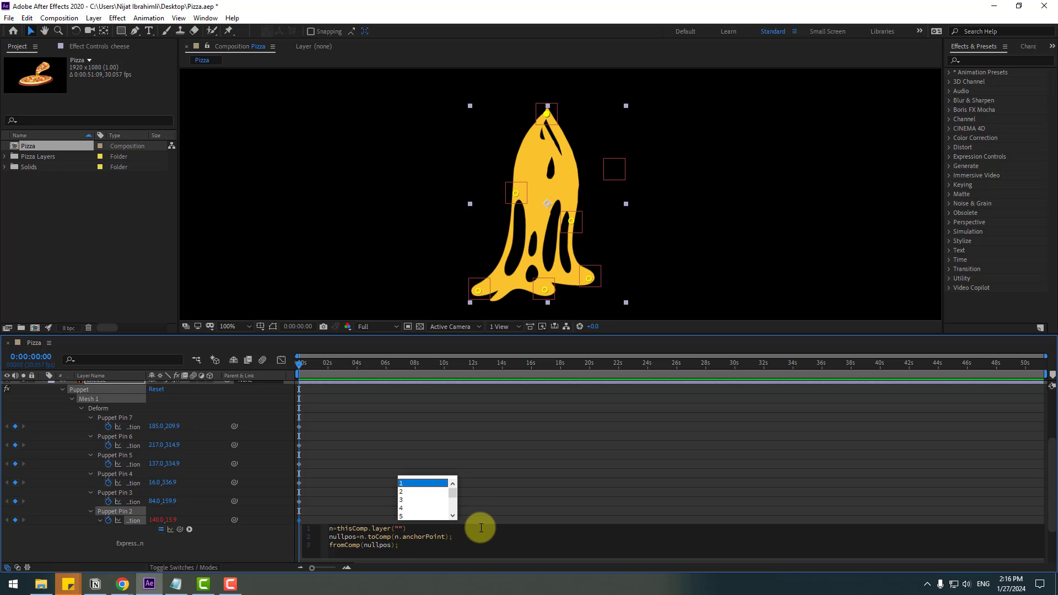
pyautogui.write('2')
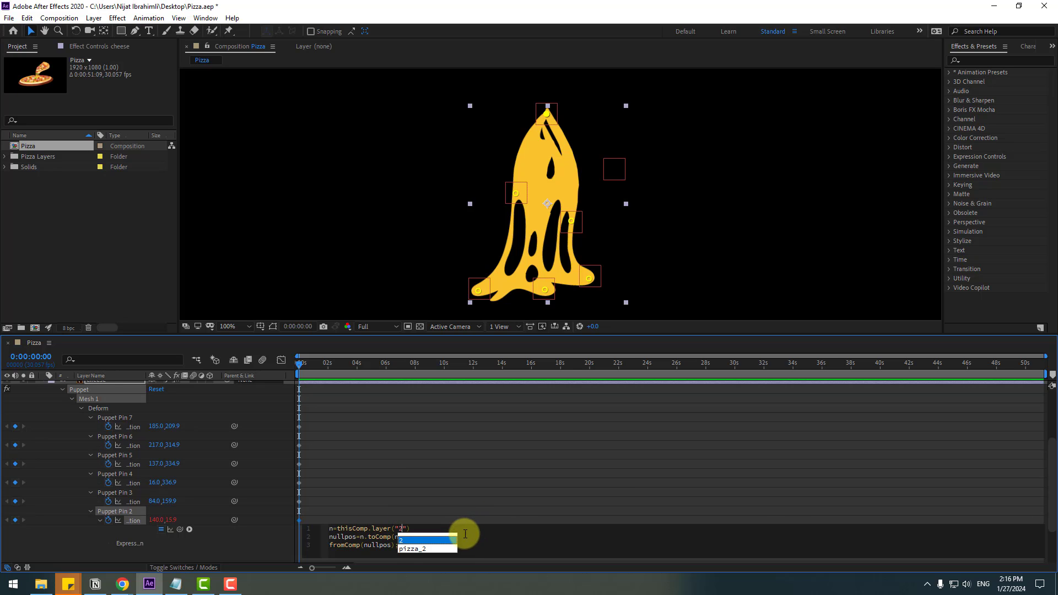
pyautogui.doubleClick(401, 543)
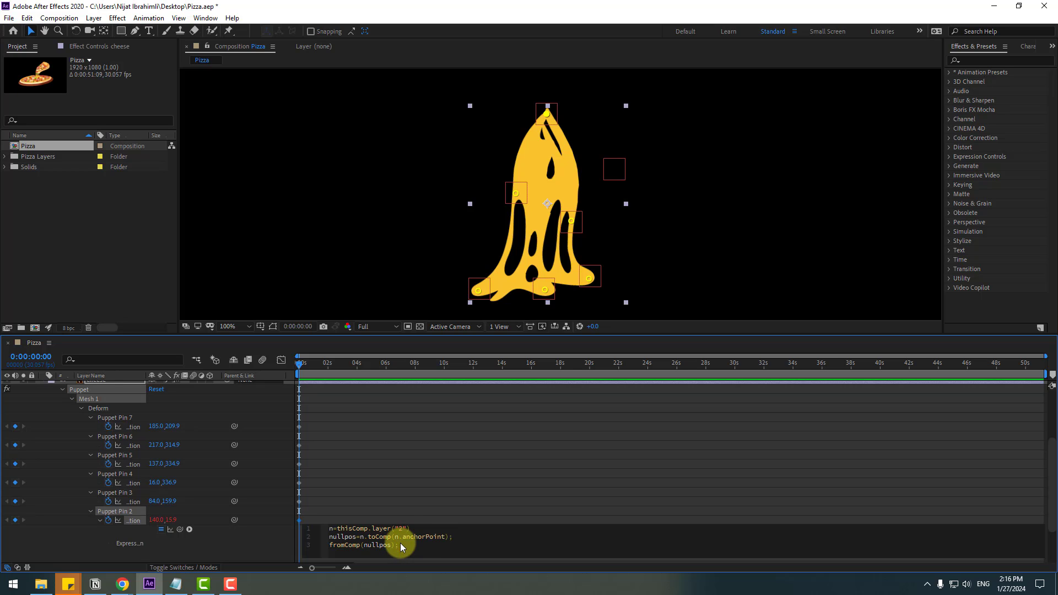
pyautogui.click(384, 520)
pyautogui.moveTo(619, 170); pyautogui.dragTo(645, 179)
pyautogui.hotkey('ctrl', 'z')
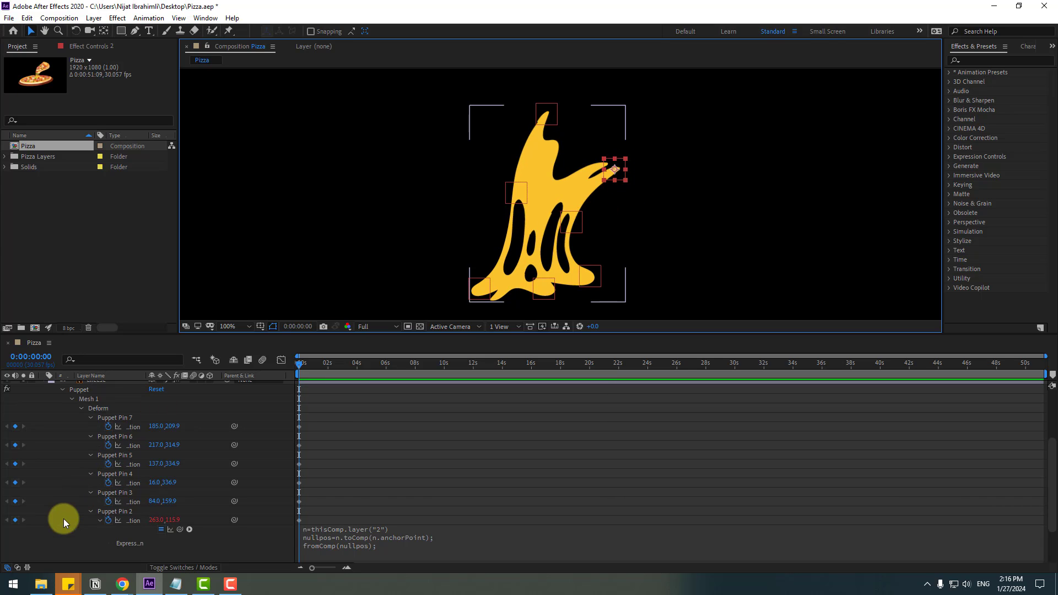
# Paste the copied expression onto Puppet Pin 3 and change its layer name to 3.
pyautogui.click(125, 492)
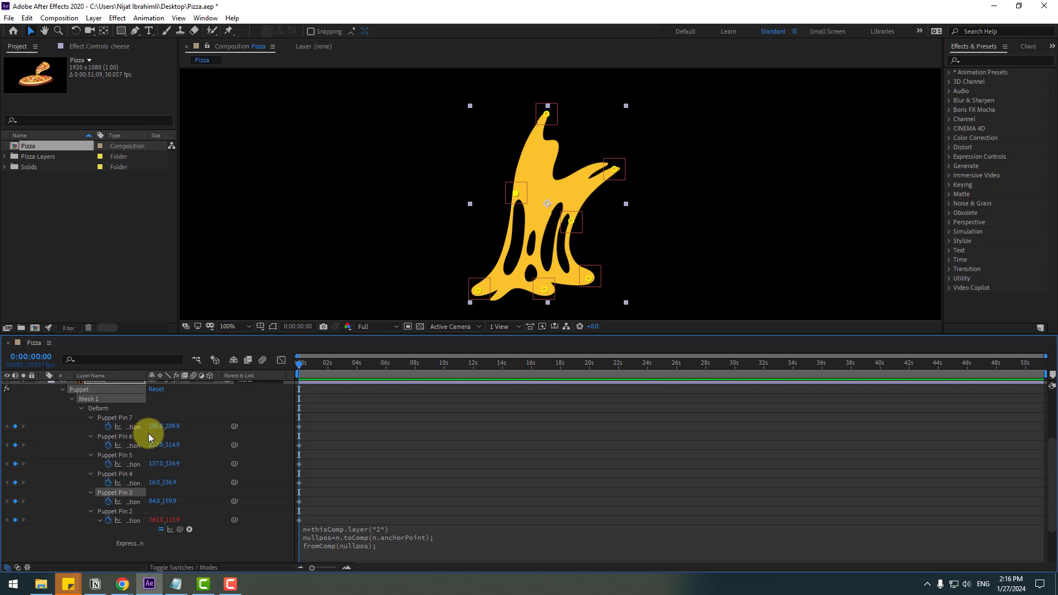
pyautogui.hotkey('ctrl', 'v')
pyautogui.click(101, 506)
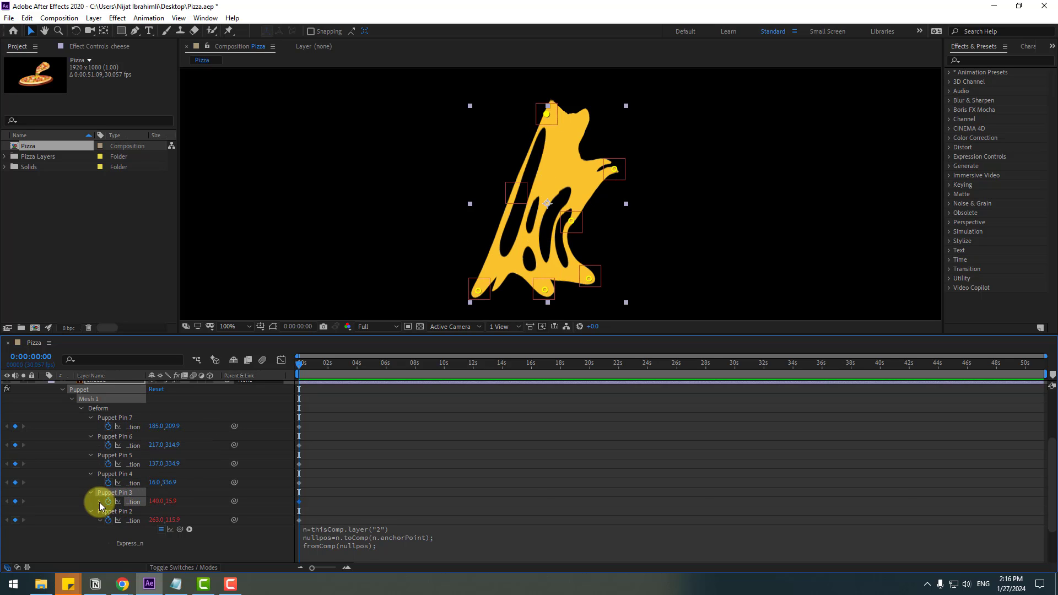
pyautogui.click(335, 515)
pyautogui.click(335, 511)
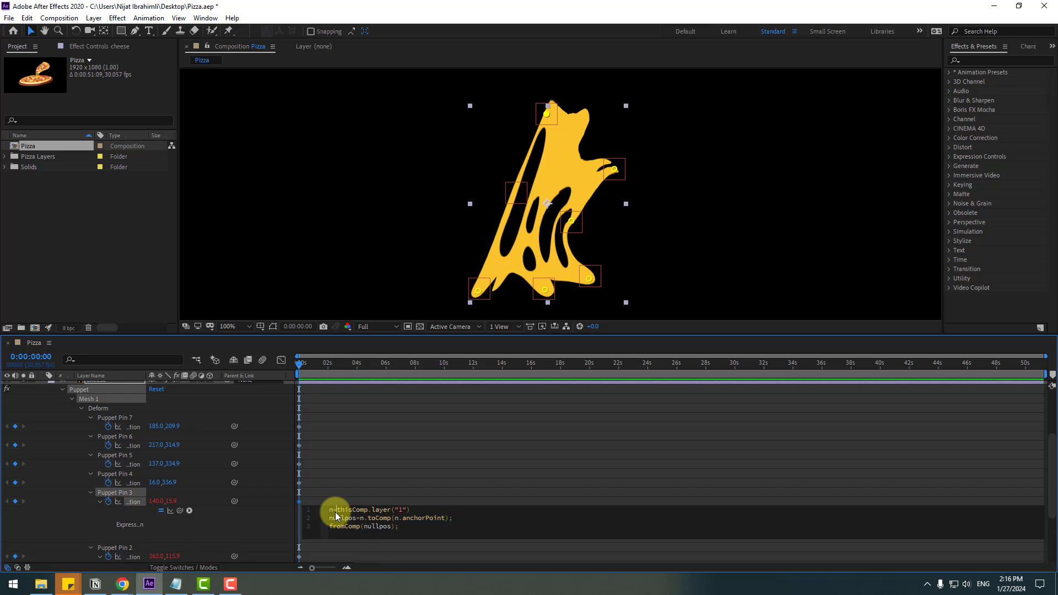
pyautogui.doubleClick(401, 508)
pyautogui.write('3')
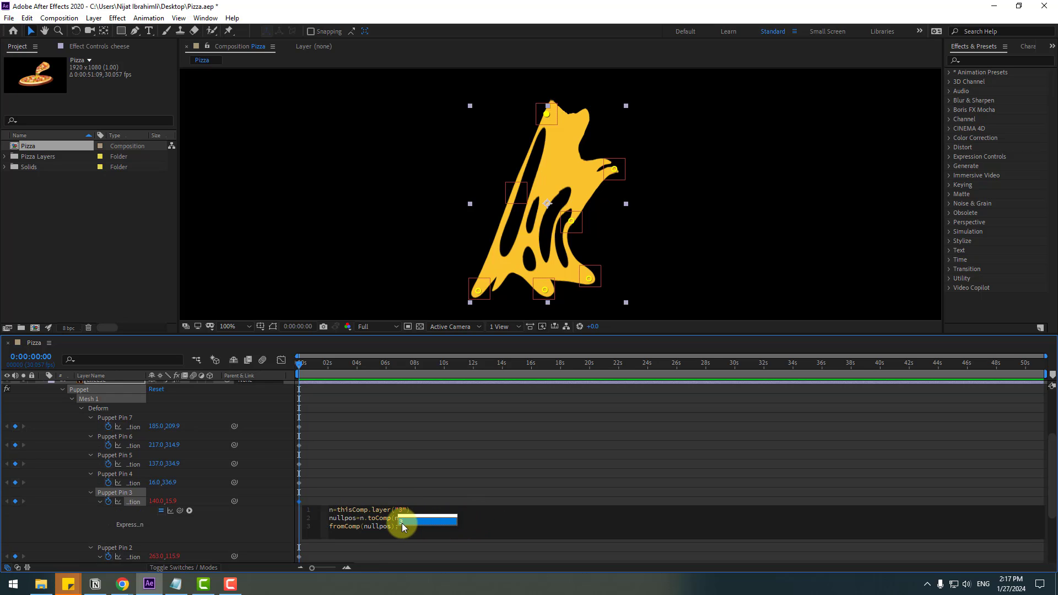
pyautogui.press('Escape')
pyautogui.press('KP_Enter')
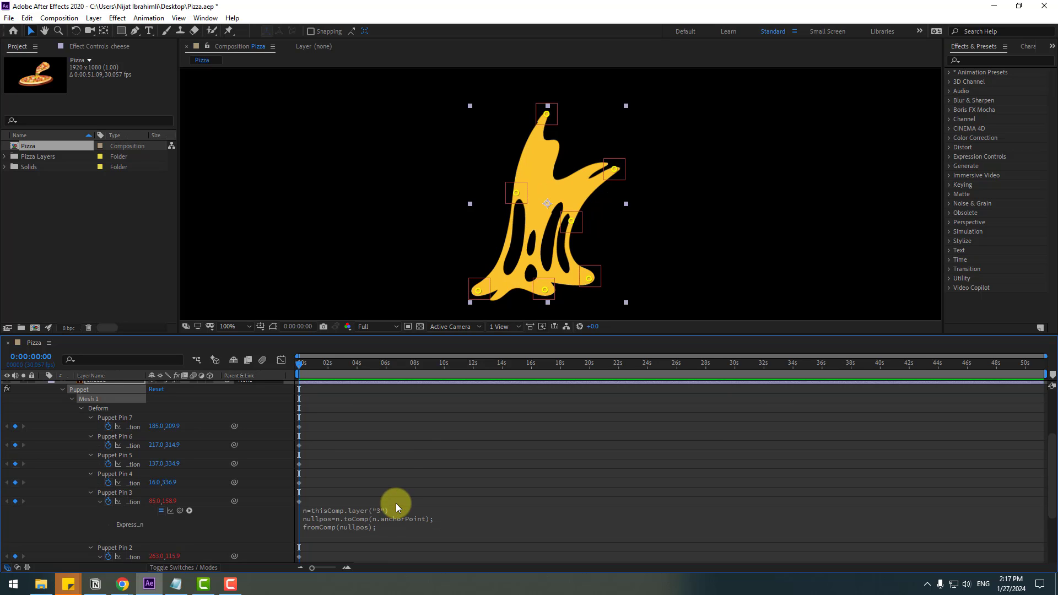
# Test the linked pins by moving null 3 and null 1 in the composition, undoing each move.
pyautogui.click(431, 216)
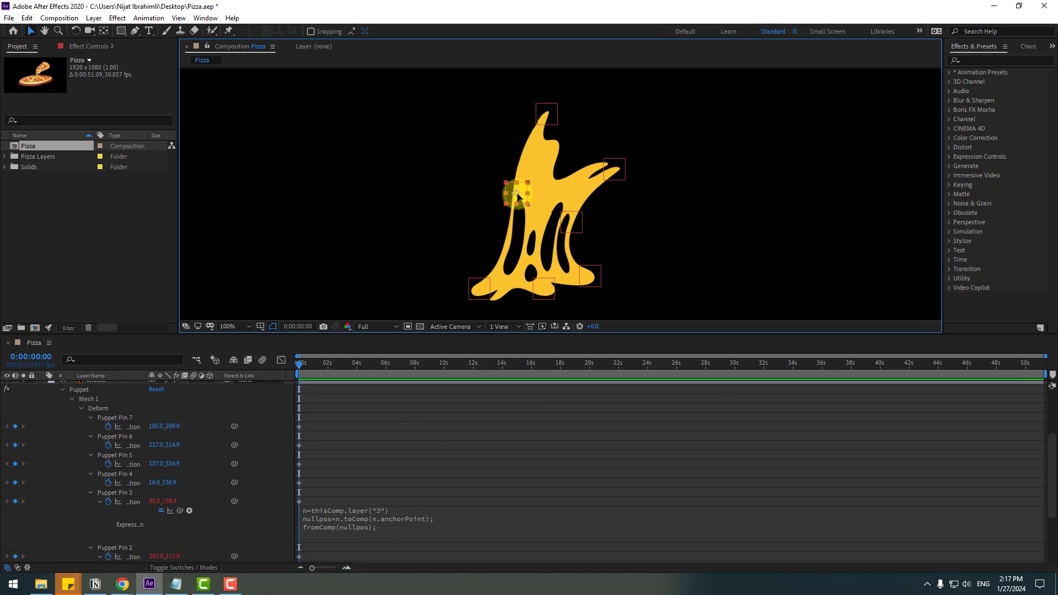
pyautogui.moveTo(517, 193); pyautogui.dragTo(510, 197)
pyautogui.hotkey('ctrl', 'z')
pyautogui.moveTo(547, 116); pyautogui.dragTo(510, 163)
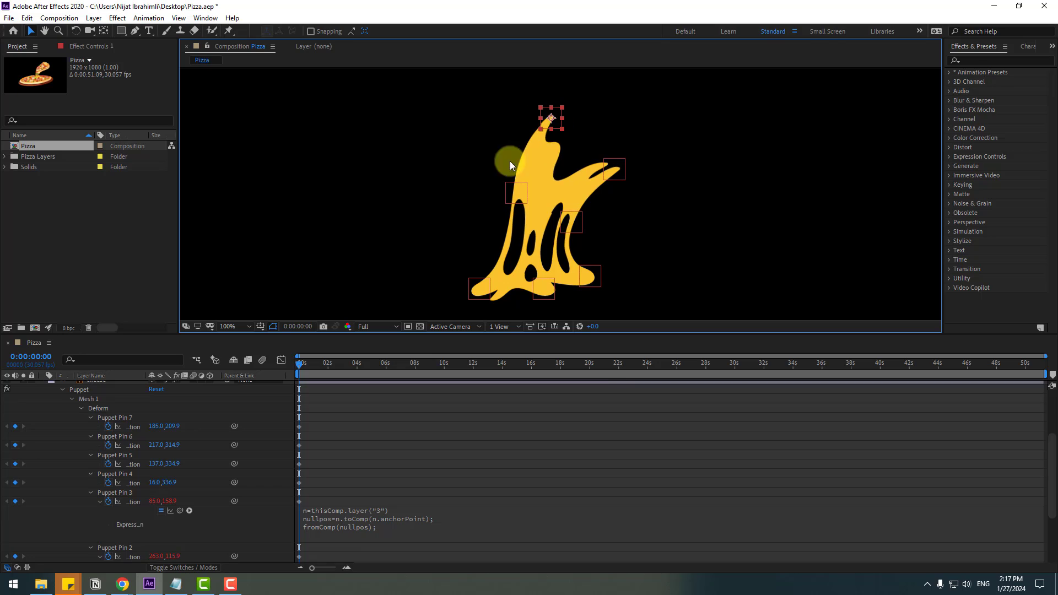
# Paste the copied expression onto Puppet Pin 4 and change its layer name to 4.
pyautogui.click(120, 474)
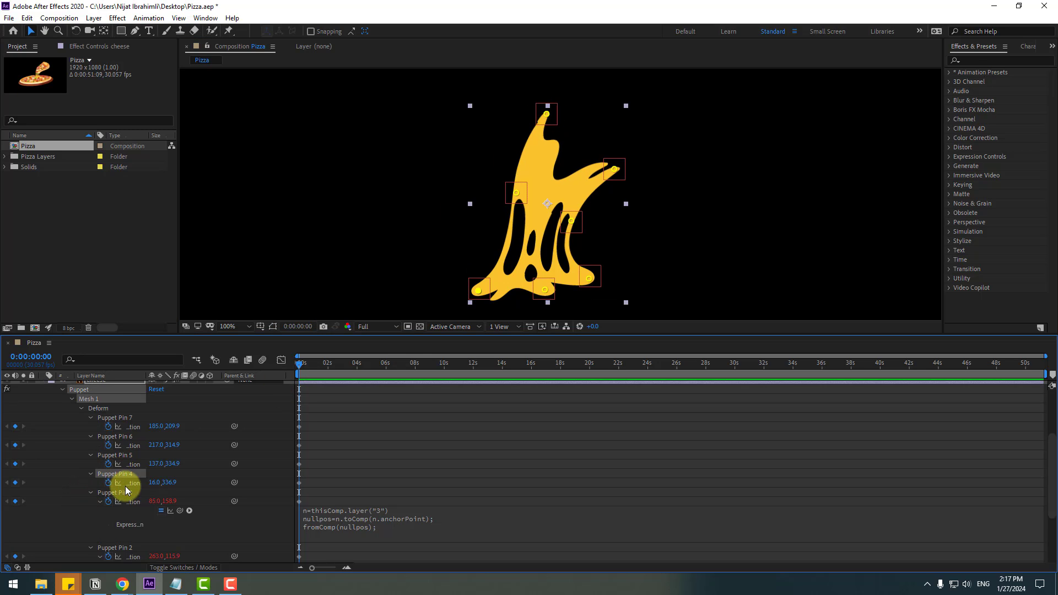
pyautogui.hotkey('ctrl', 'v')
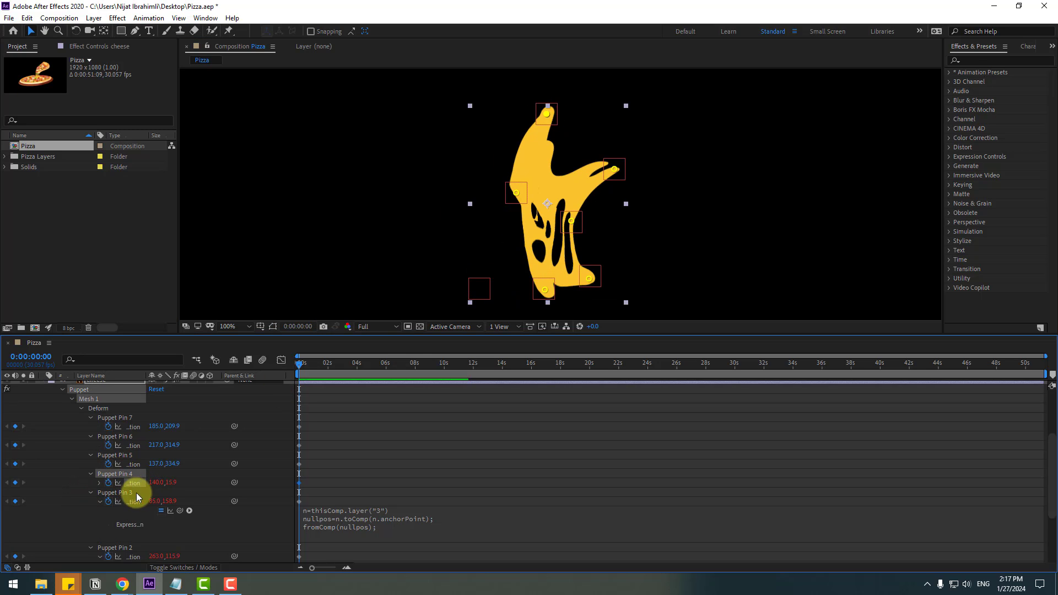
pyautogui.click(100, 483)
pyautogui.click(341, 495)
pyautogui.click(343, 494)
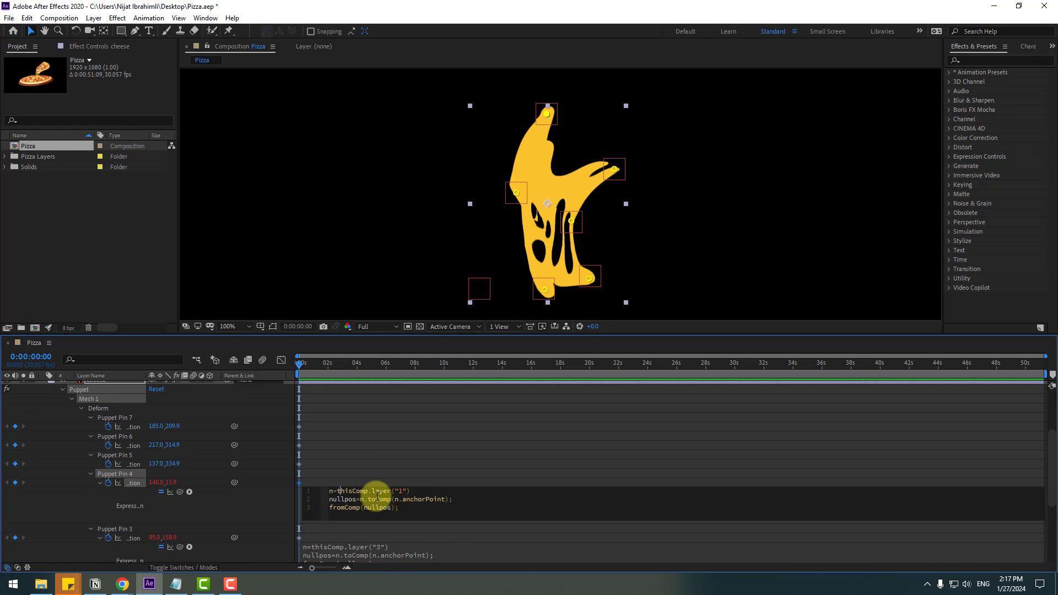
pyautogui.click(402, 489)
pyautogui.press('BackSpace')
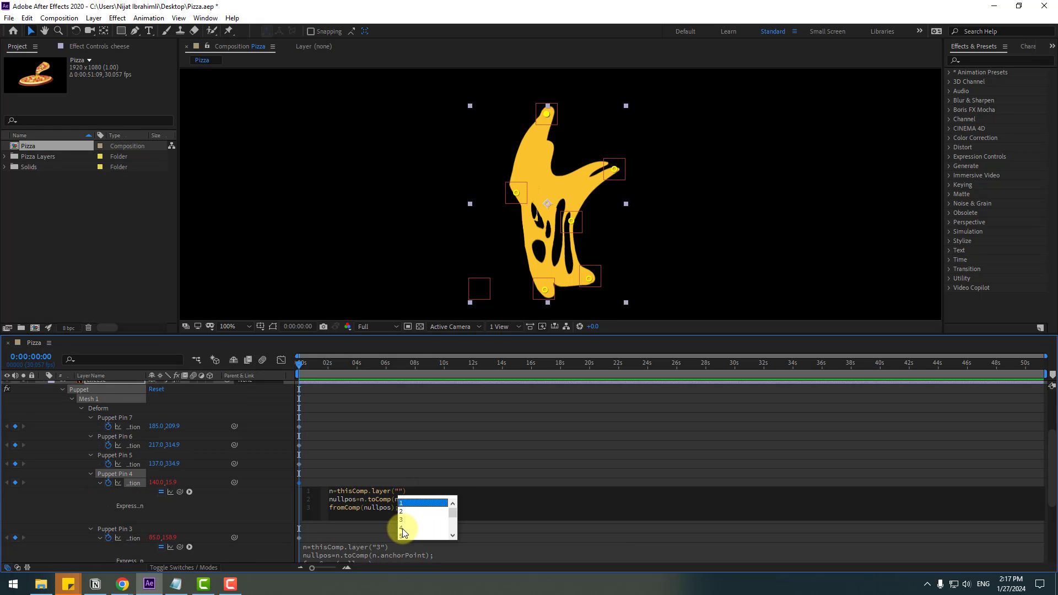
pyautogui.click(402, 528)
pyautogui.click(402, 484)
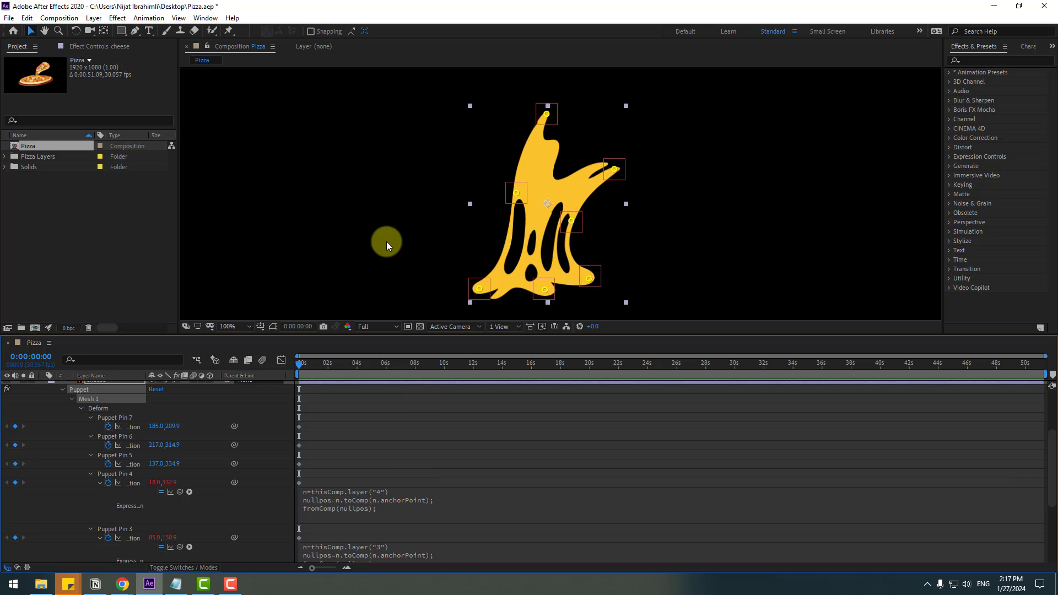
# Test Puppet Pin 4's link by moving null 4 at the cheese's lower-left tip, and undo the move.
pyautogui.click(469, 298)
pyautogui.moveTo(479, 294); pyautogui.dragTo(502, 252)
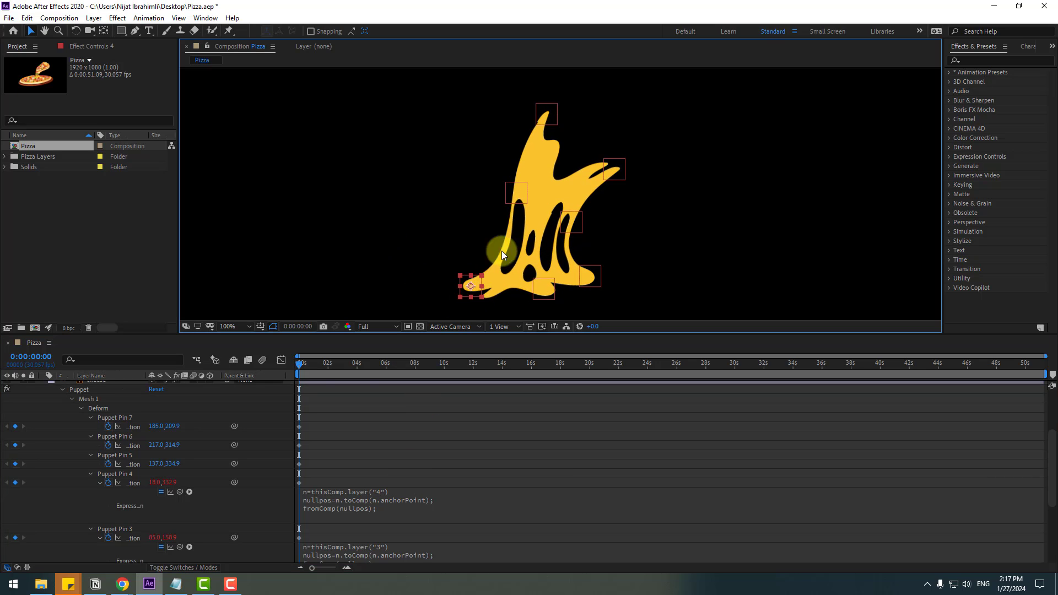
pyautogui.click(509, 191)
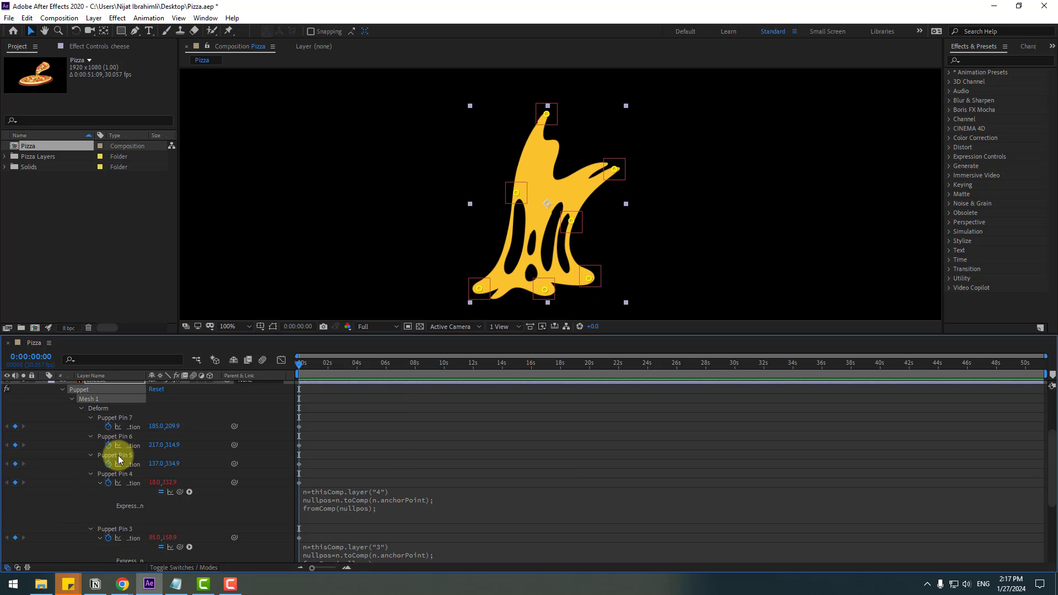
# Paste the copied expression onto Puppet Pin 5 with layer name 5, and test the link with a move of null 5 that is undone.
pyautogui.hotkey('ctrl', 'v')
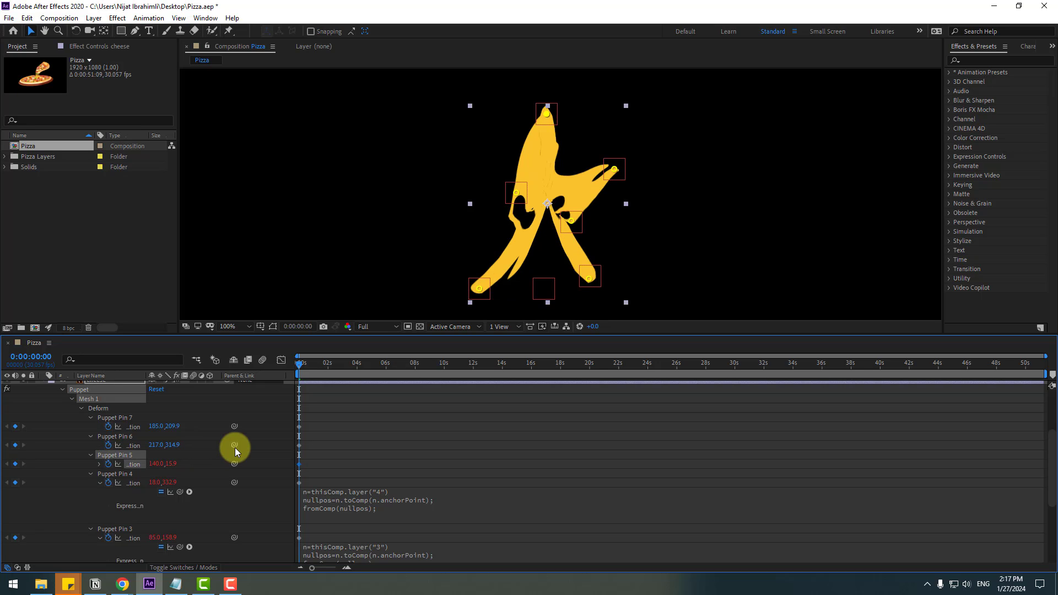
pyautogui.click(100, 465)
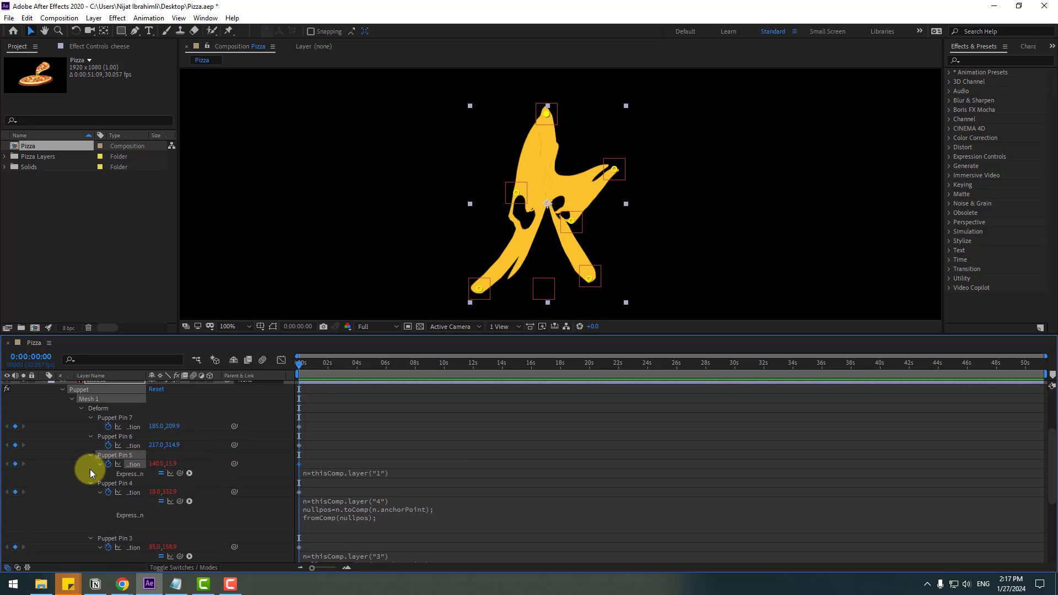
pyautogui.click(371, 474)
pyautogui.click(403, 473)
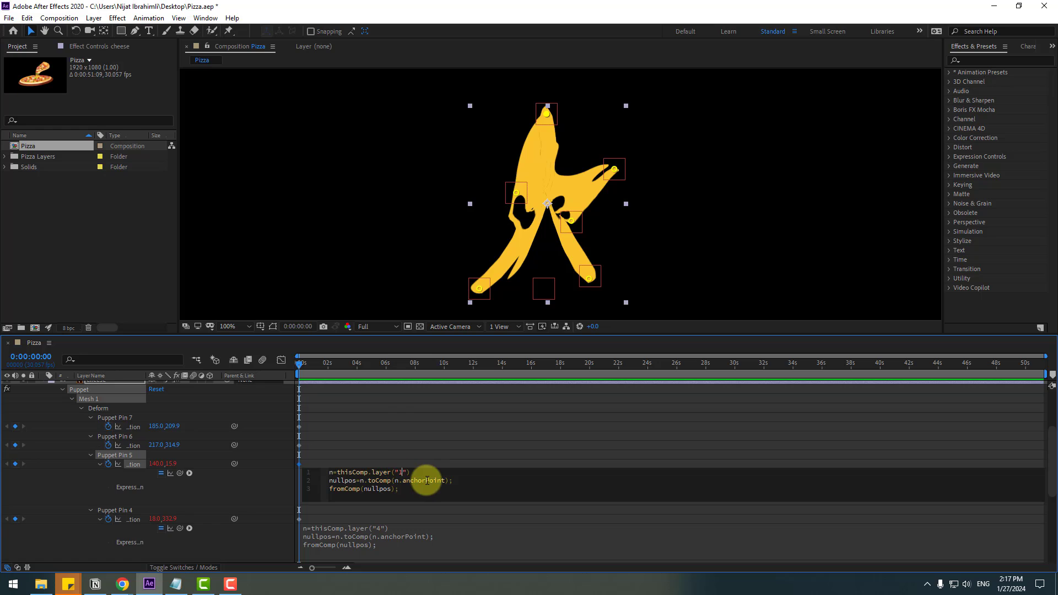
pyautogui.press('BackSpace')
pyautogui.write('1')
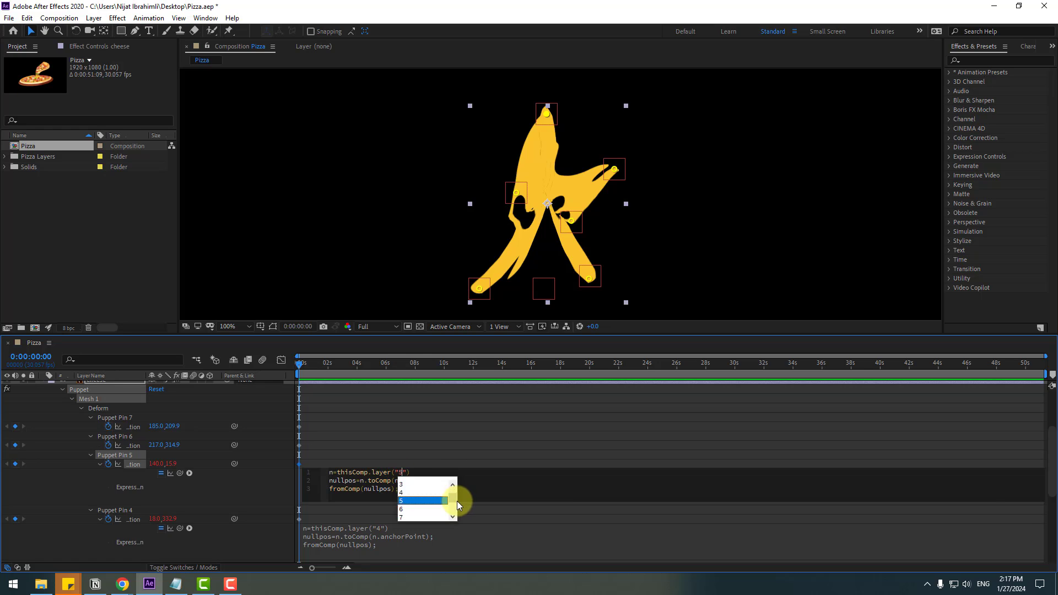
pyautogui.press('BackSpace')
pyautogui.write('5')
pyautogui.click(404, 465)
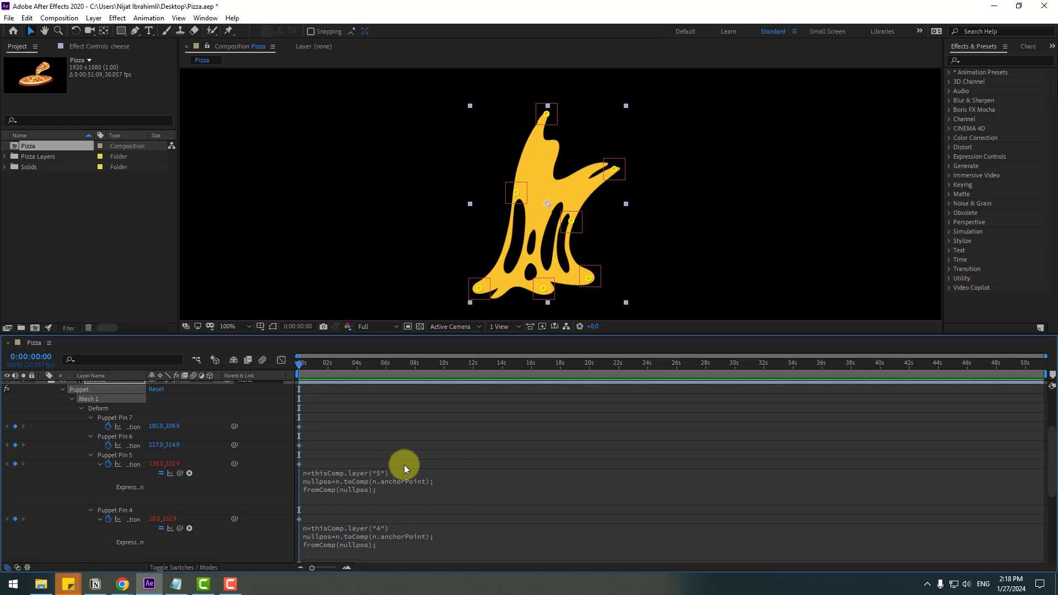
pyautogui.click(366, 268)
pyautogui.moveTo(552, 283); pyautogui.dragTo(551, 284)
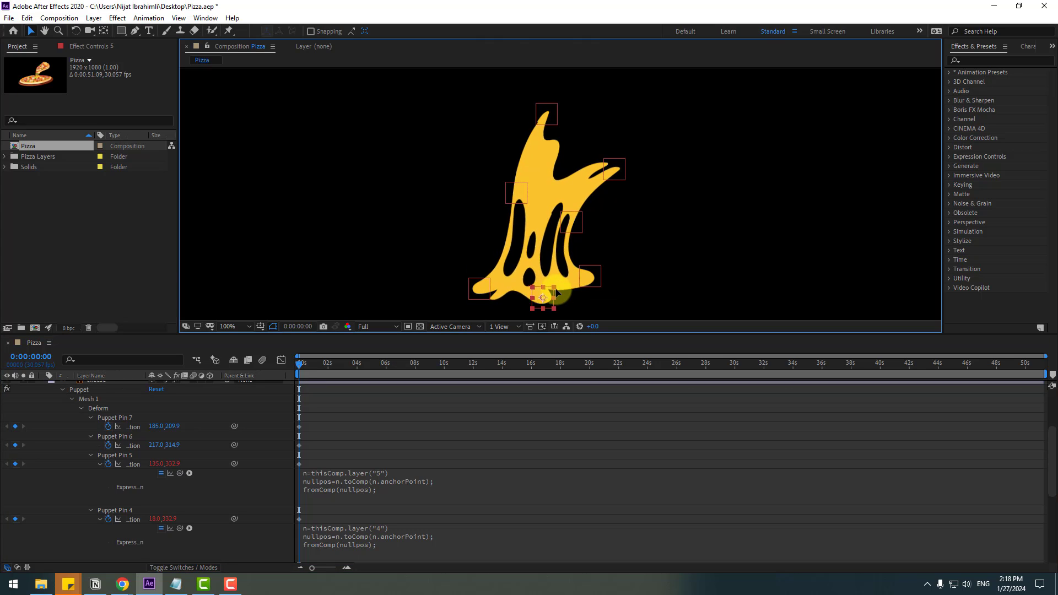
# Paste the copied expression onto Puppet Pin 6 and change its layer name to 6.
pyautogui.click(122, 441)
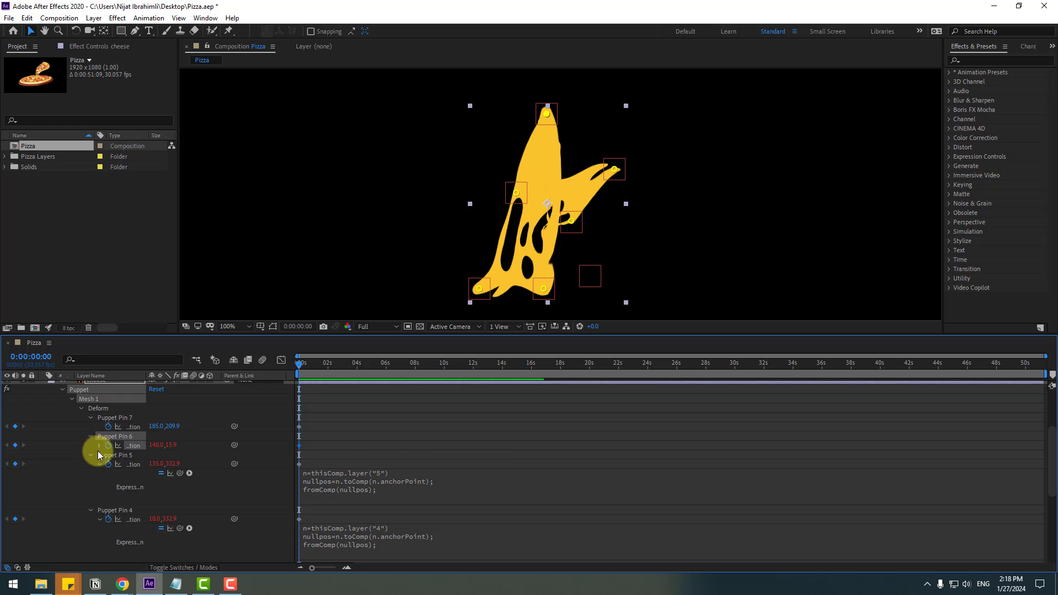
pyautogui.click(99, 445)
pyautogui.click(390, 457)
pyautogui.click(397, 461)
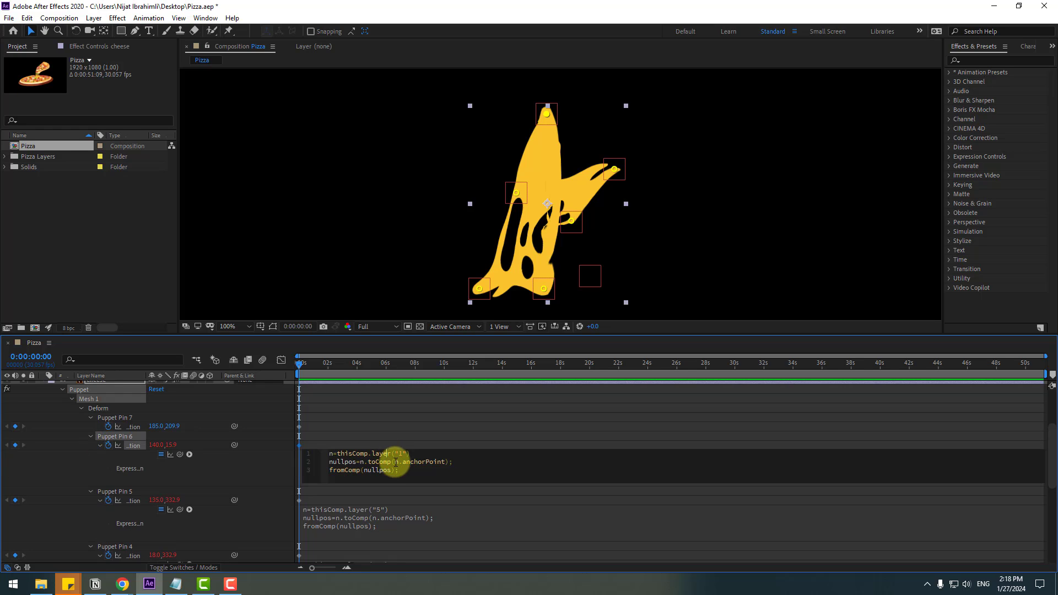
pyautogui.click(402, 453)
pyautogui.press('BackSpace')
pyautogui.write('6')
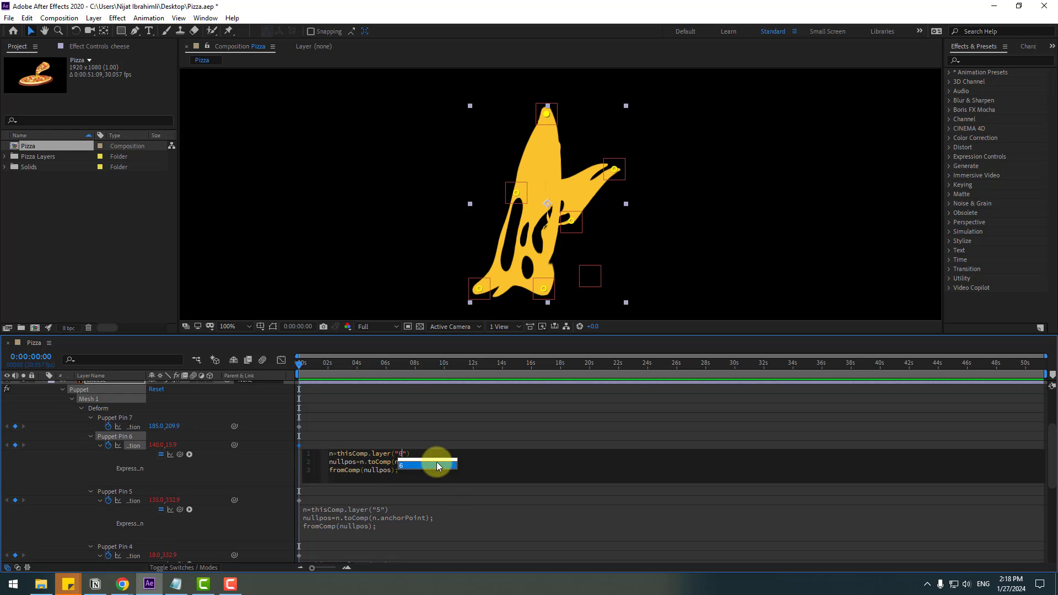
pyautogui.click(402, 465)
pyautogui.click(401, 446)
# Test Puppet Pin 6's link by moving null 6 at the cheese's lower-right tip, and undo the move.
pyautogui.click(434, 280)
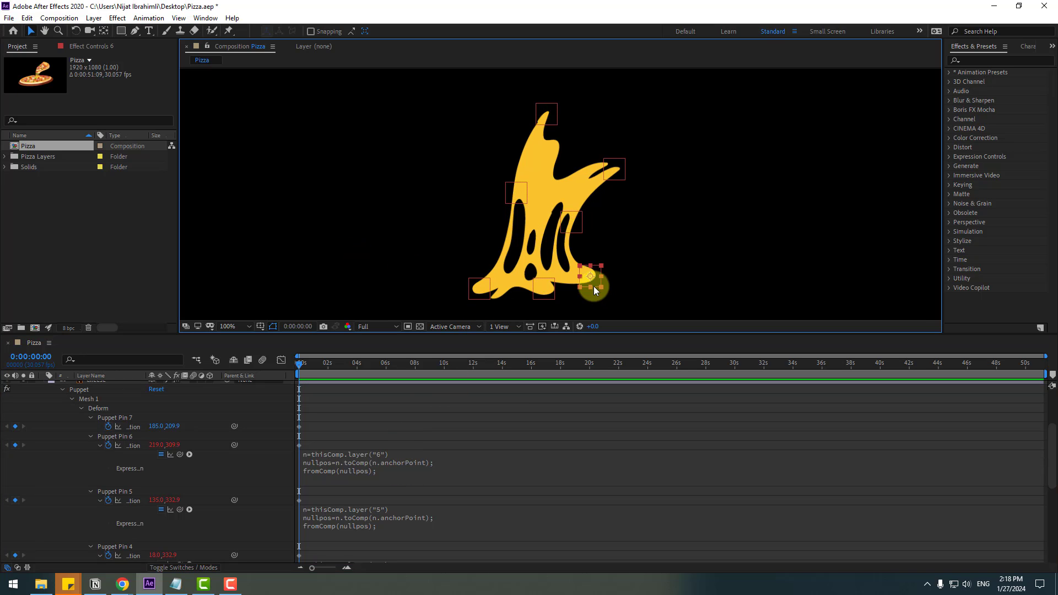
pyautogui.moveTo(593, 286)
pyautogui.mouseDown()
pyautogui.moveTo(622, 272)
pyautogui.moveTo(611, 277)
pyautogui.mouseUp()
pyautogui.hotkey('ctrl', 'z')
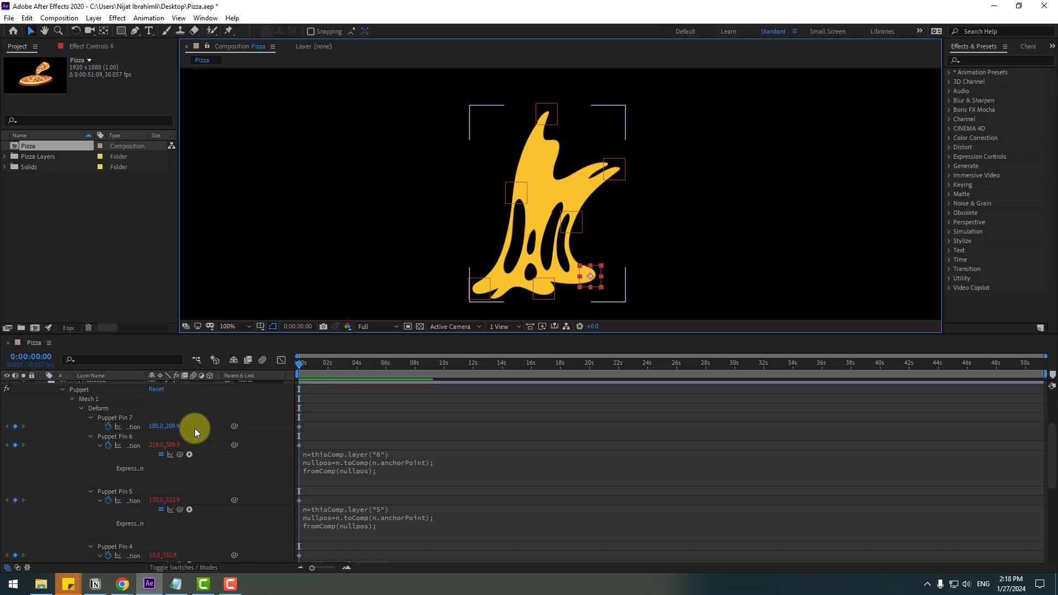
# Paste the copied expression onto Puppet Pin 7 and change its layer name to 7.
pyautogui.click(119, 421)
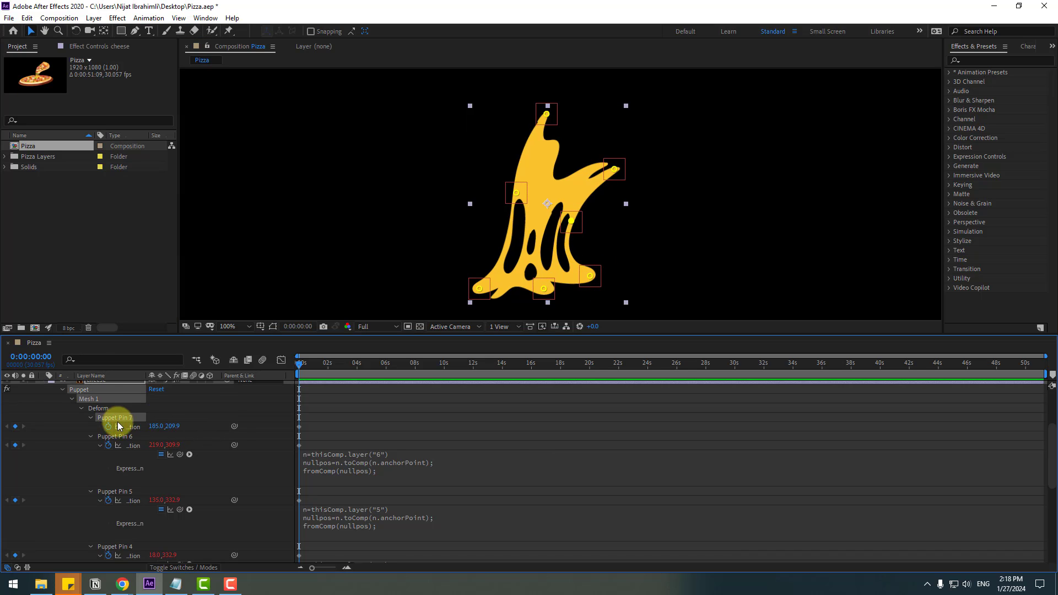
pyautogui.hotkey('ctrl', 'v')
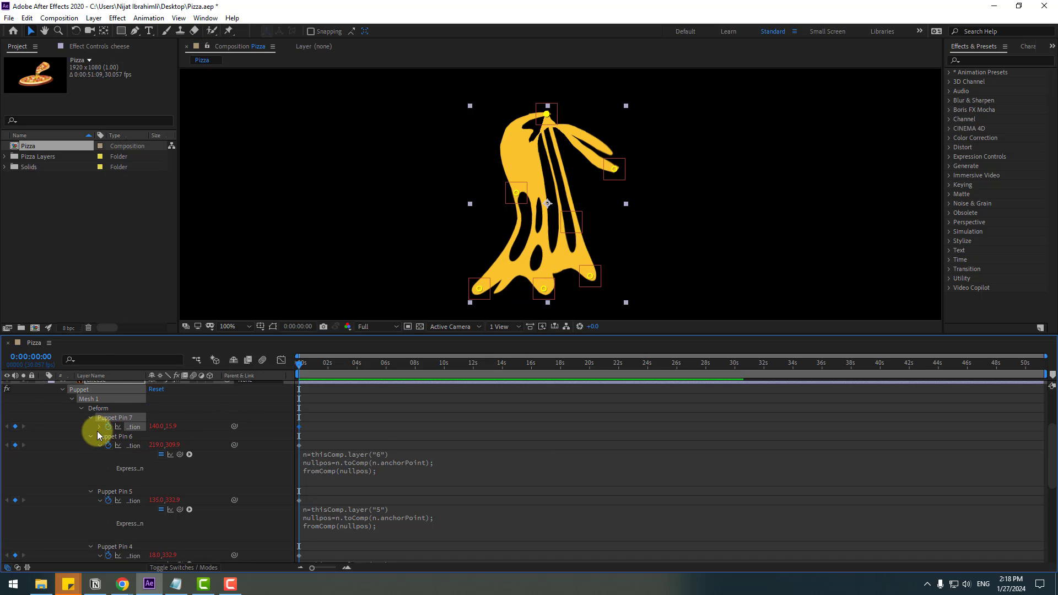
pyautogui.click(98, 427)
pyautogui.click(365, 438)
pyautogui.click(408, 434)
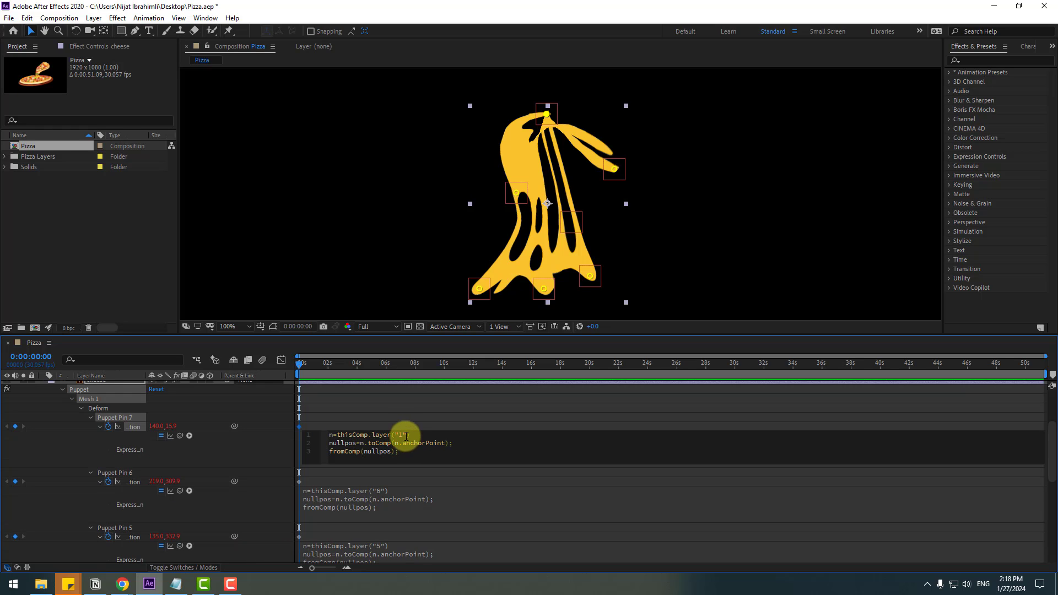
pyautogui.press('BackSpace')
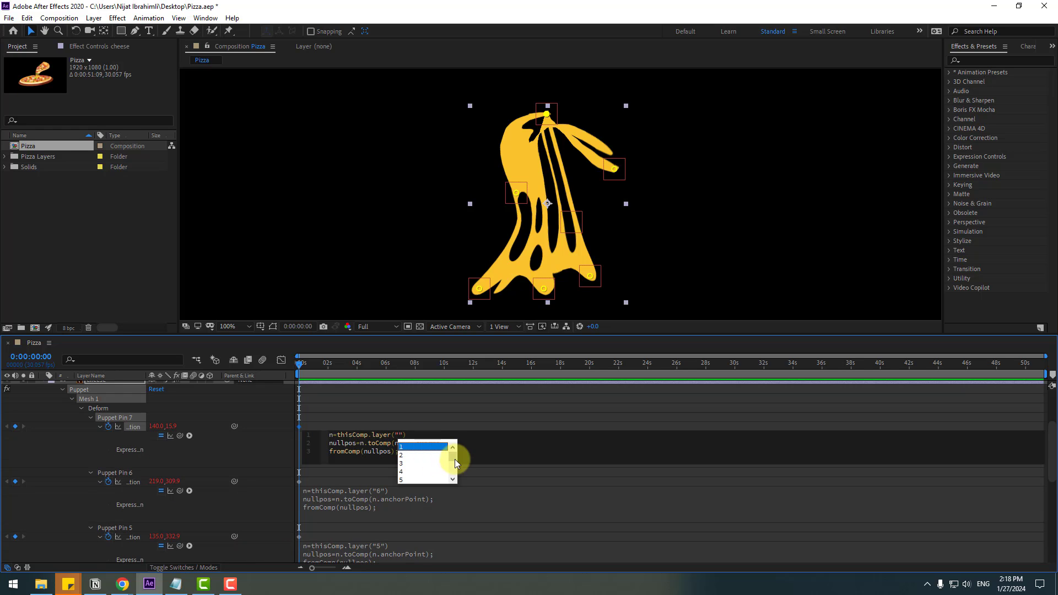
pyautogui.write('7')
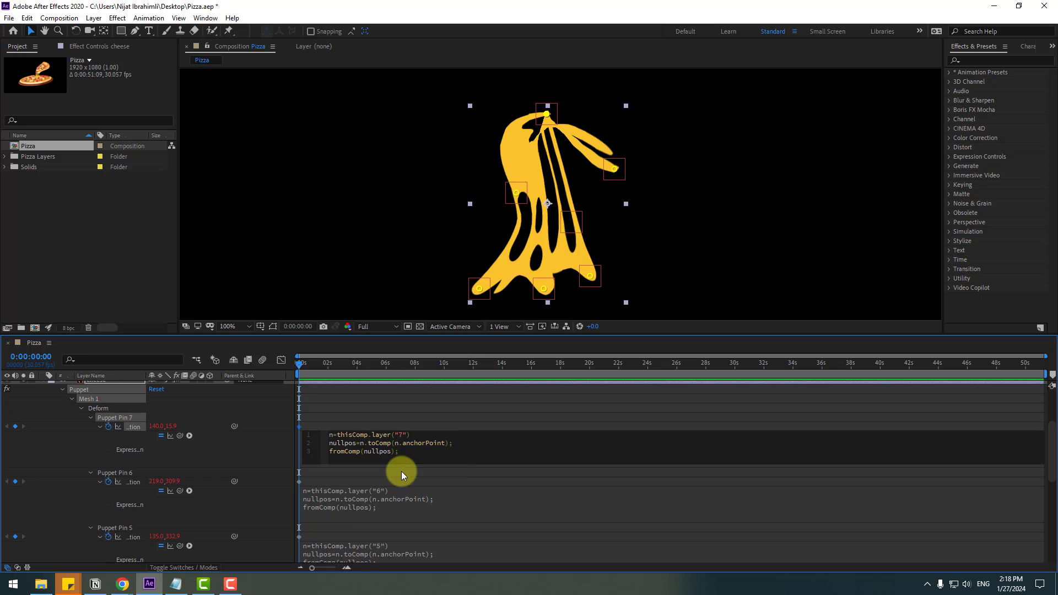
pyautogui.click(389, 427)
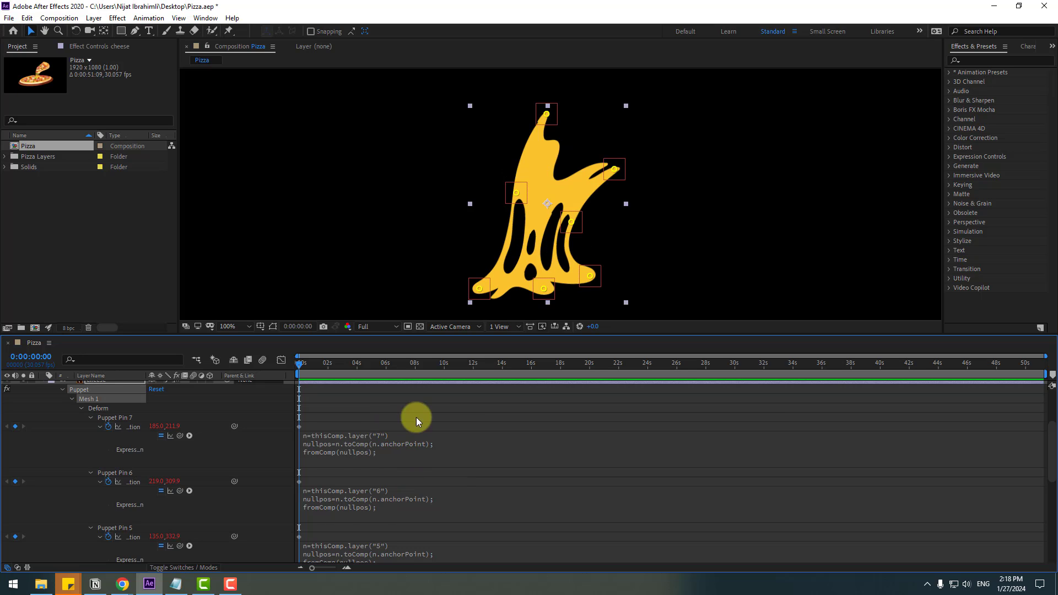
# Test the linked pins by moving nulls around the cheese outline, including 2, 7, 6 and 5, undoing each move.
pyautogui.click(682, 148)
pyautogui.moveTo(621, 174); pyautogui.dragTo(624, 169)
pyautogui.hotkey('ctrl', 'z')
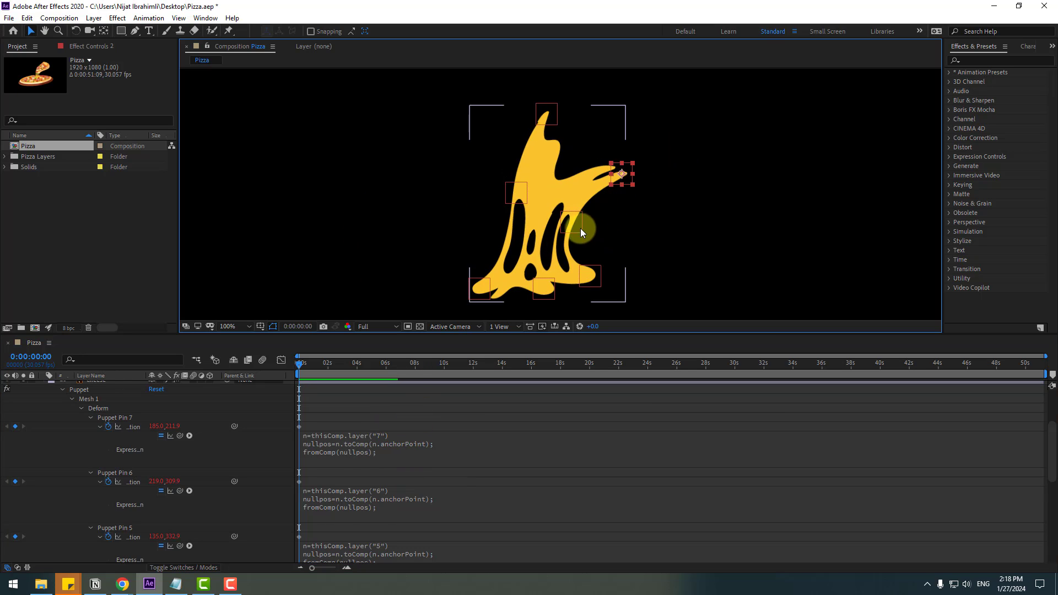
pyautogui.moveTo(579, 227); pyautogui.dragTo(585, 228)
pyautogui.hotkey('ctrl', 'z')
pyautogui.moveTo(595, 270); pyautogui.dragTo(598, 269)
pyautogui.hotkey('ctrl', 'z')
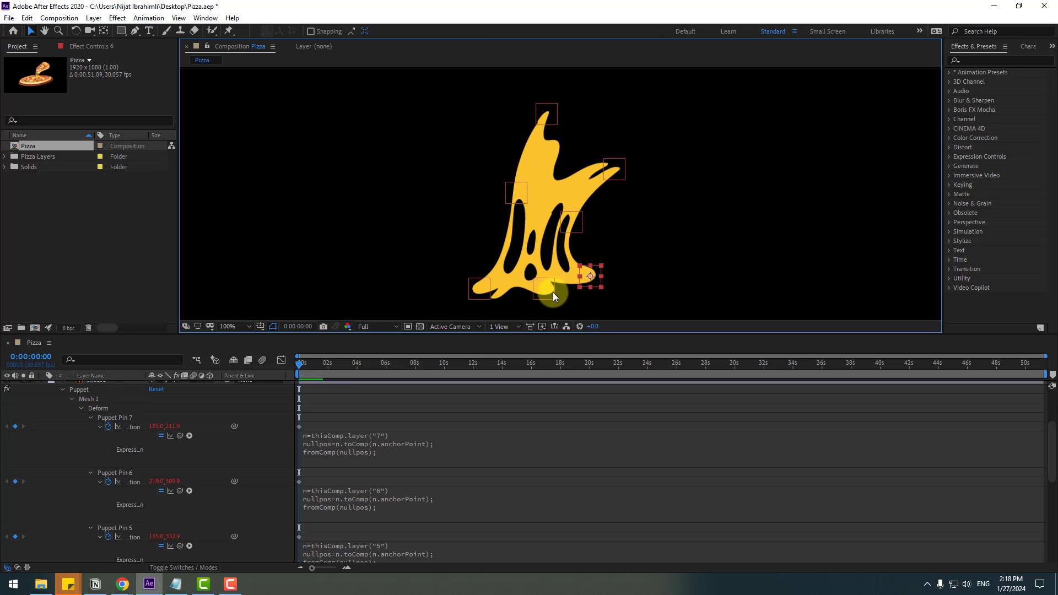
pyautogui.moveTo(549, 295); pyautogui.dragTo(540, 299)
pyautogui.hotkey('ctrl', 'z')
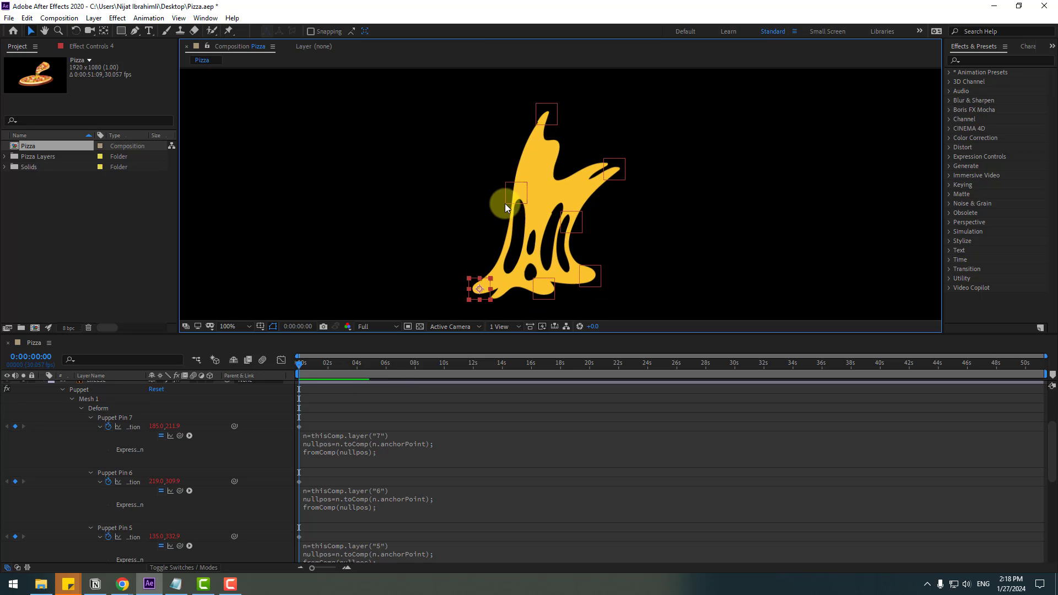
pyautogui.click(509, 199)
pyautogui.click(549, 117)
# Collapse the cheese layer's properties and turn off solo for the cheese and all seven null layers.
pyautogui.scroll(3, 101, 425)
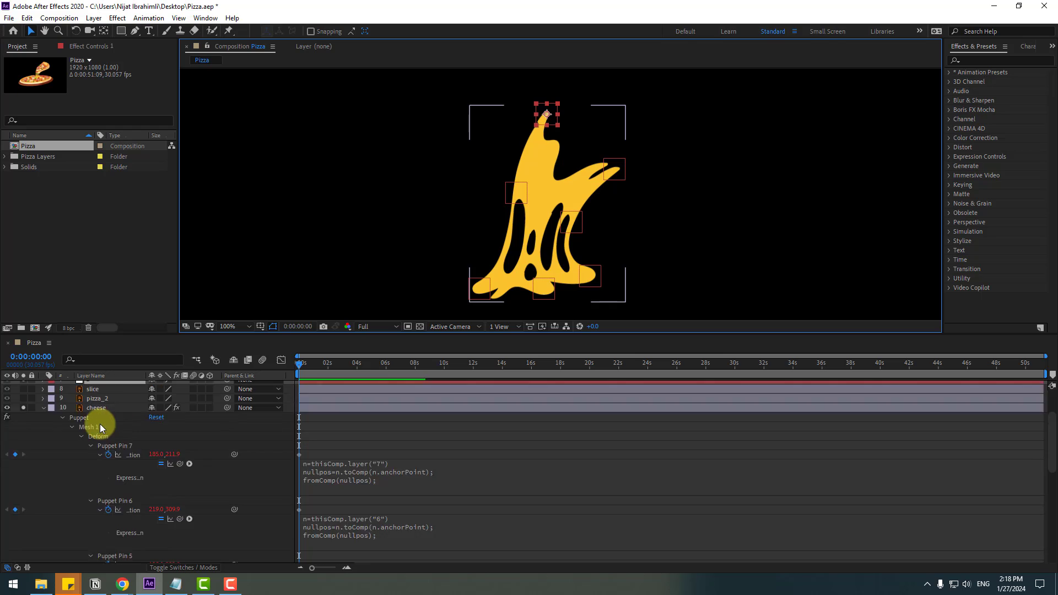
pyautogui.click(42, 437)
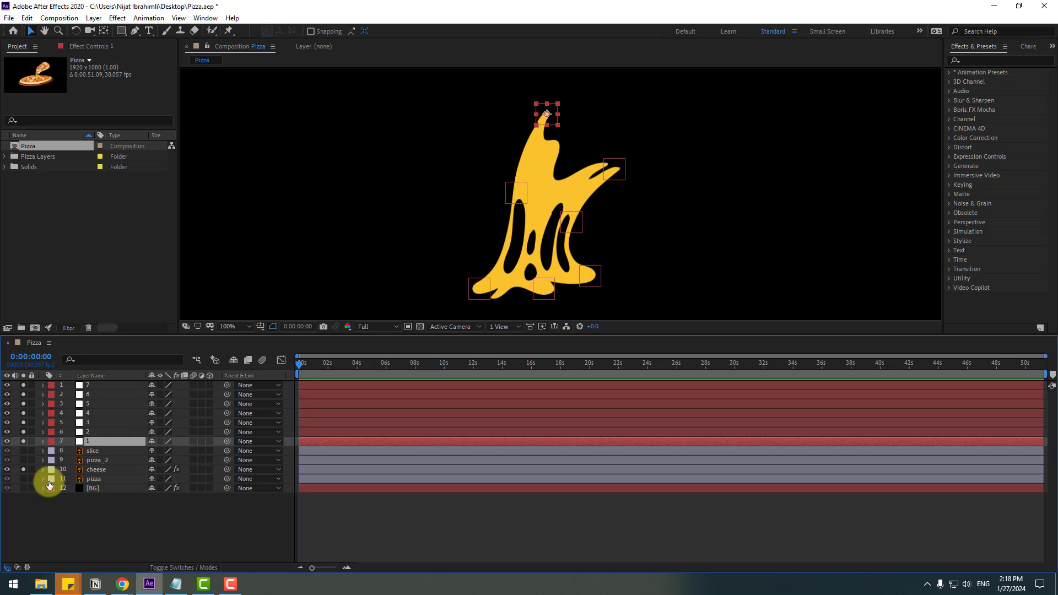
pyautogui.click(138, 534)
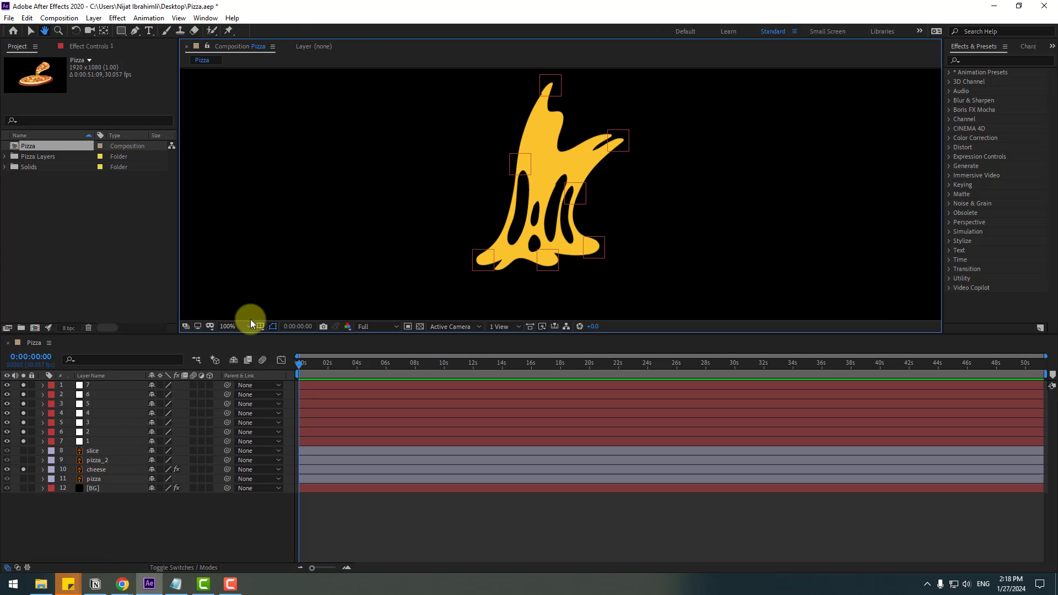
pyautogui.click(23, 469)
pyautogui.moveTo(26, 464); pyautogui.dragTo(25, 382)
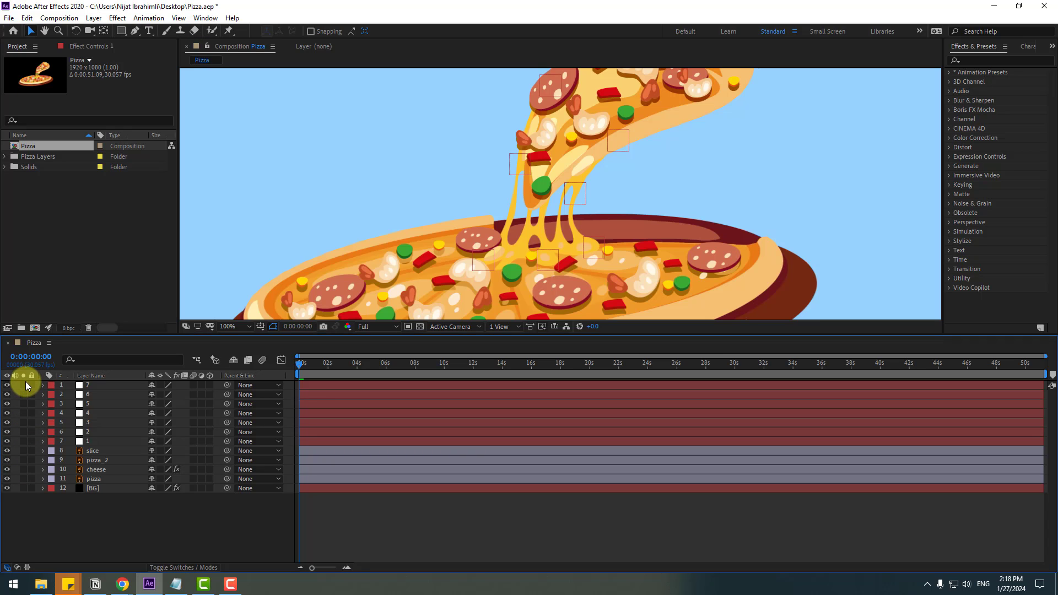
# Parent nulls 4, 5 and 6 at the cheese's lower edge to the pizza layer.
pyautogui.click(481, 259)
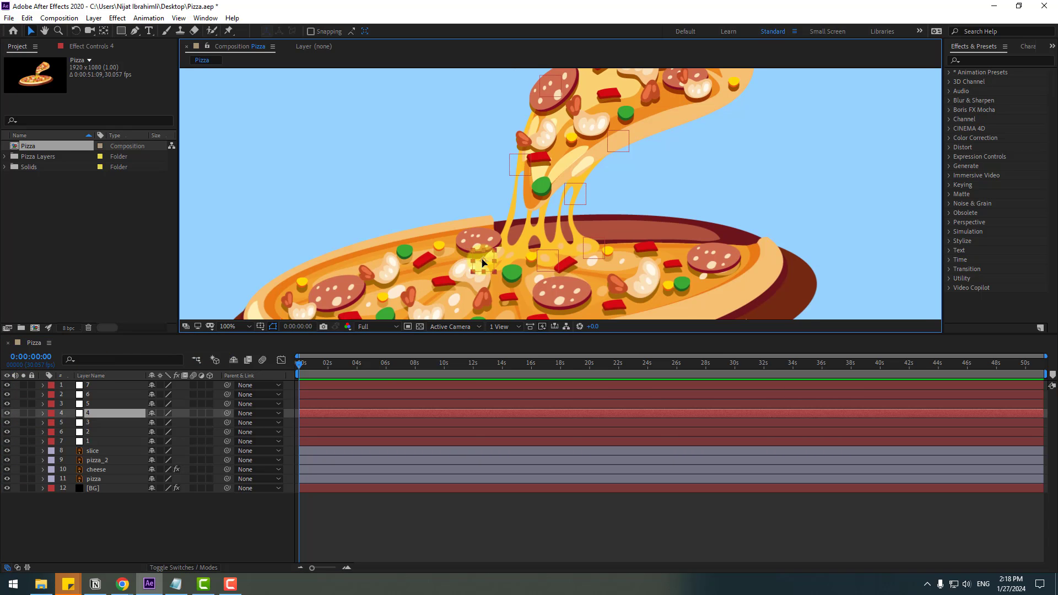
pyautogui.keyDown('shift'); pyautogui.click(547, 259); pyautogui.keyUp('shift')
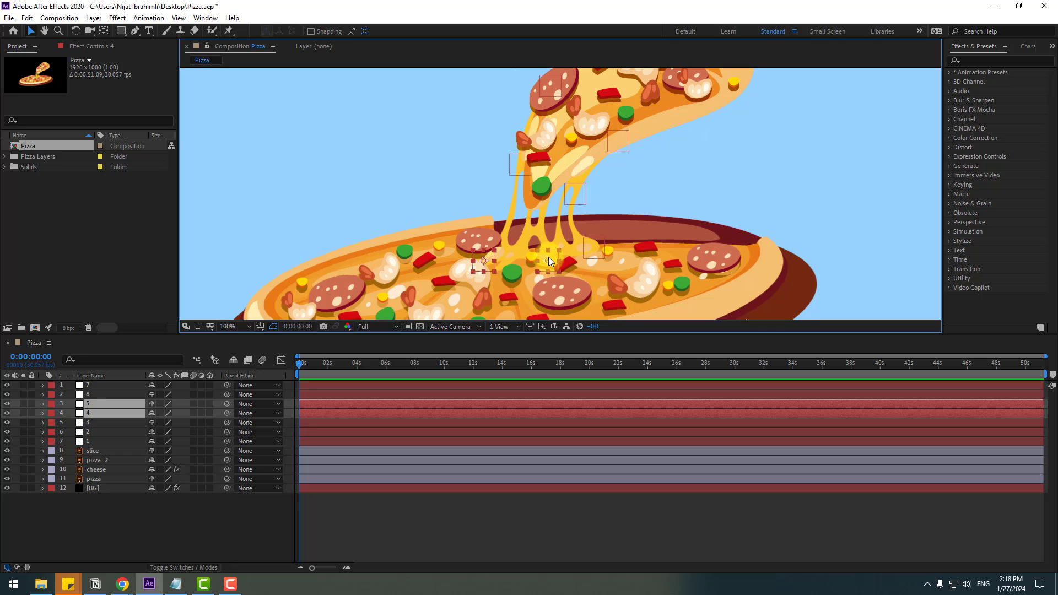
pyautogui.keyDown('shift'); pyautogui.click(596, 248); pyautogui.keyUp('shift')
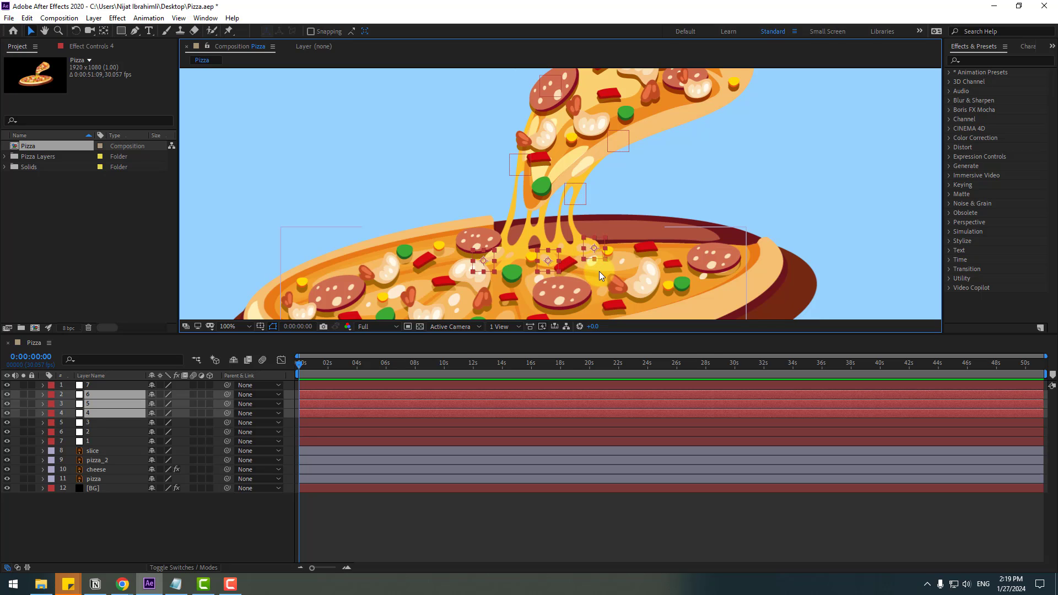
pyautogui.moveTo(225, 394); pyautogui.dragTo(100, 482)
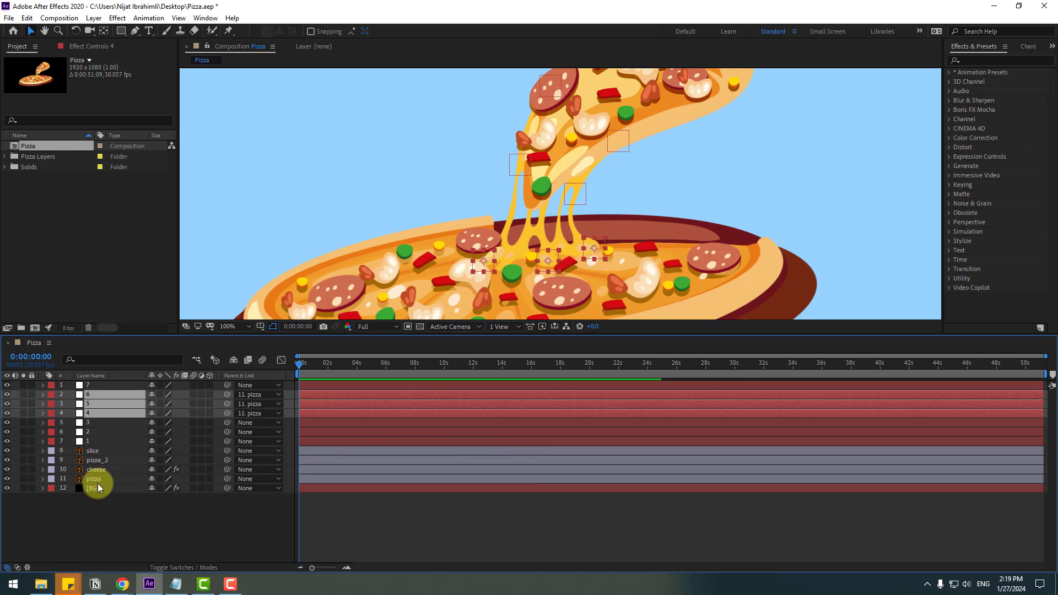
# Parent nulls 1, 2, 3 and 7 to the slice layer.
pyautogui.click(86, 441)
pyautogui.keyDown('shift'); pyautogui.click(91, 433); pyautogui.keyUp('shift')
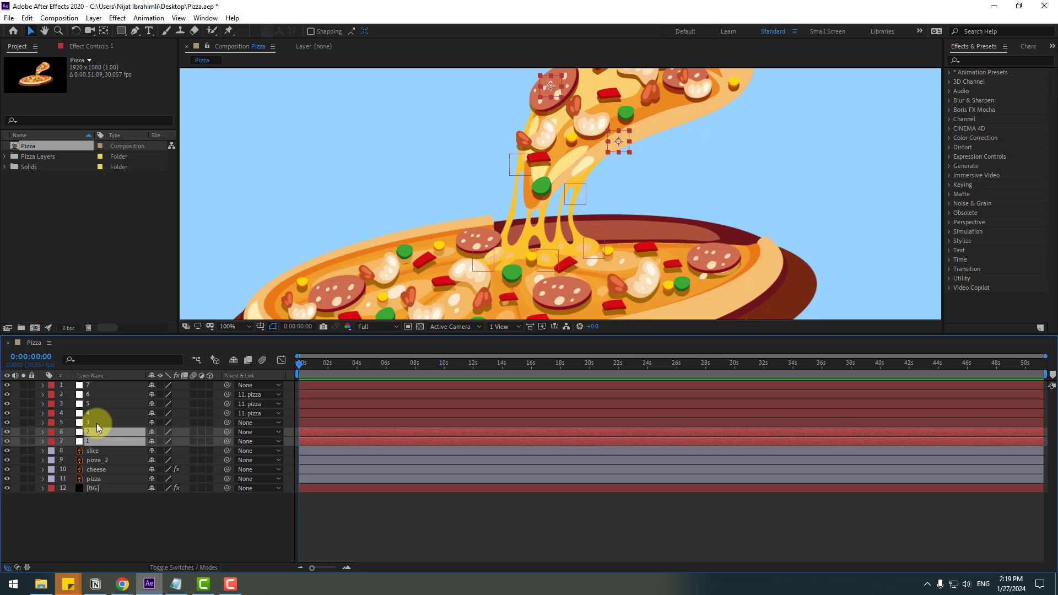
pyautogui.keyDown('shift'); pyautogui.click(97, 423); pyautogui.keyUp('shift')
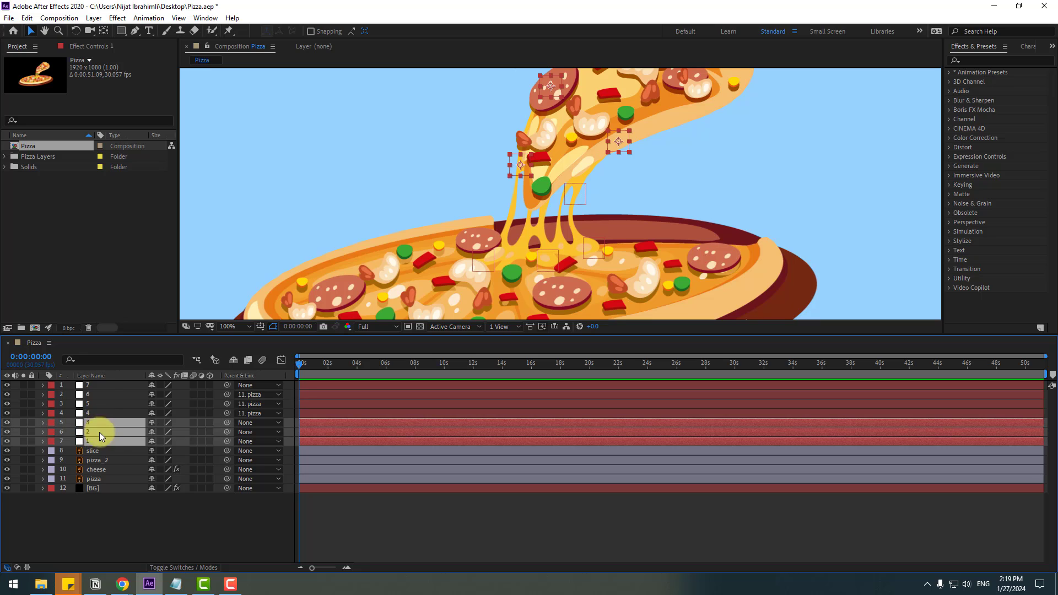
pyautogui.keyDown('ctrl'); pyautogui.click(91, 385); pyautogui.keyUp('ctrl')
pyautogui.scroll(-2, 349, 253)
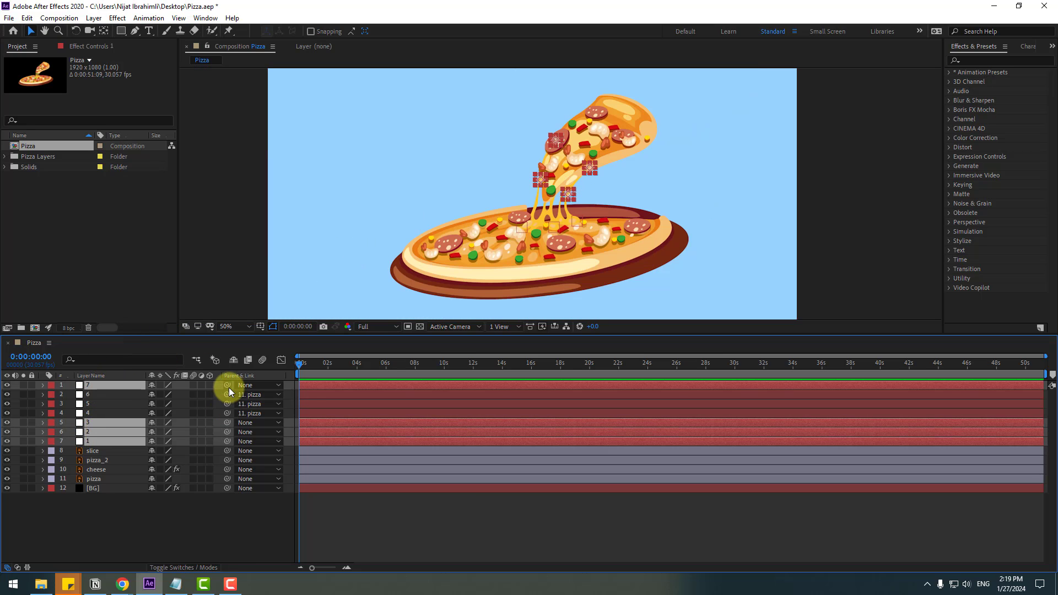
pyautogui.moveTo(228, 386); pyautogui.dragTo(91, 450)
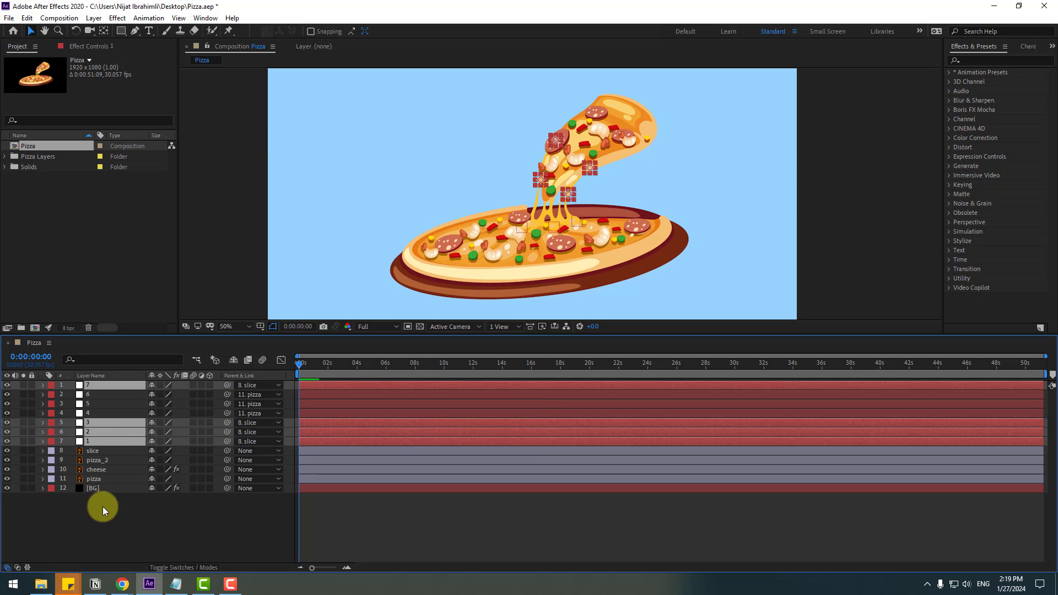
# Test the cheese stretch by moving the slice layer up and away from the pizza, and undo the move.
pyautogui.click(89, 526)
pyautogui.click(95, 452)
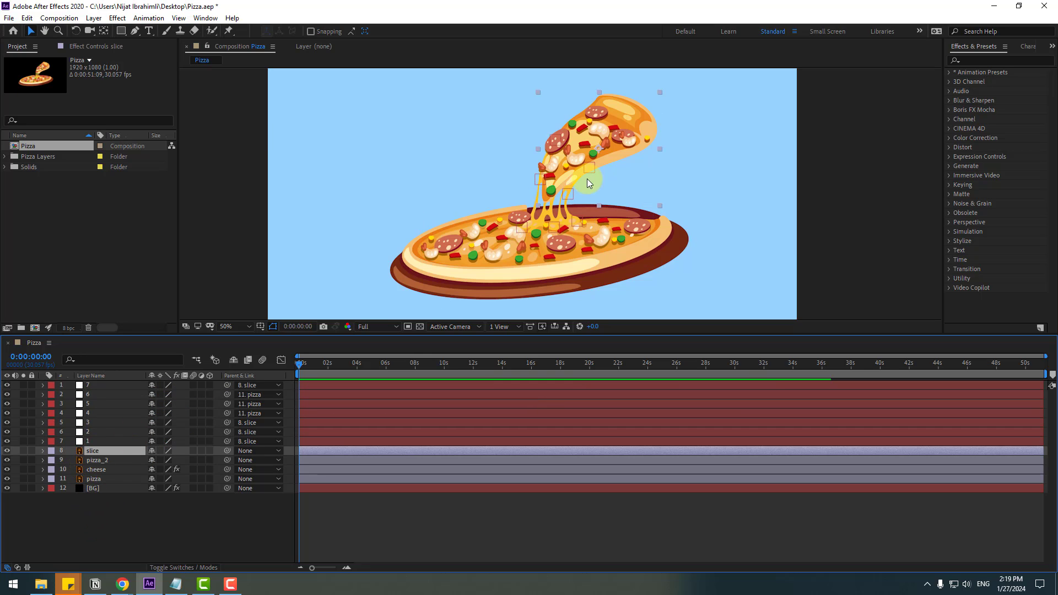
pyautogui.moveTo(602, 144); pyautogui.dragTo(620, 127)
pyautogui.hotkey('ctrl', 'z')
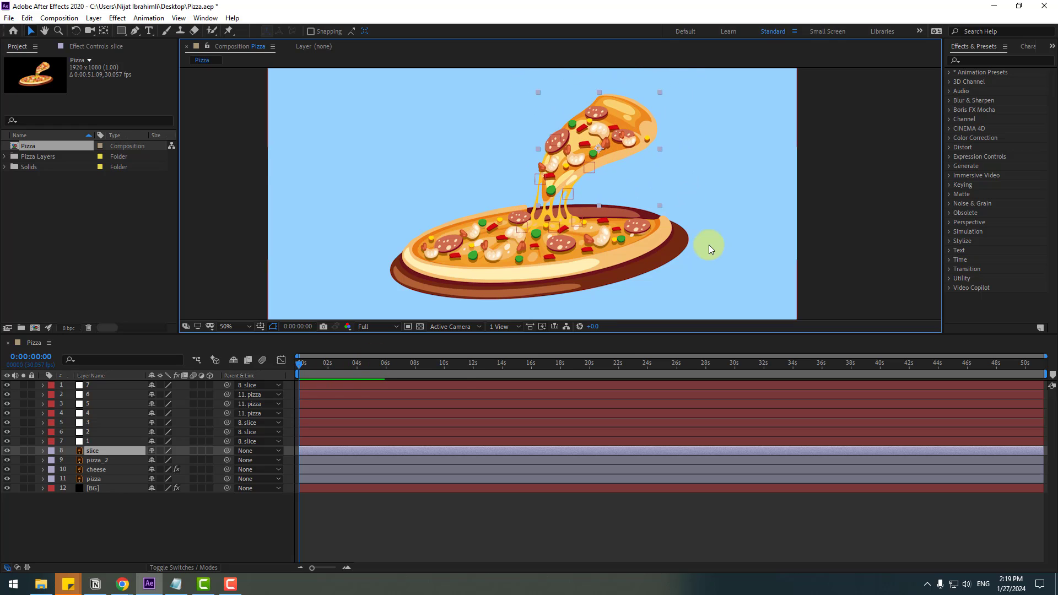
# Keyframe the slice's Position from about 1172, 440 at the start of the composition to about 1352, 276 at 0:00:03:15.
pyautogui.click(95, 451)
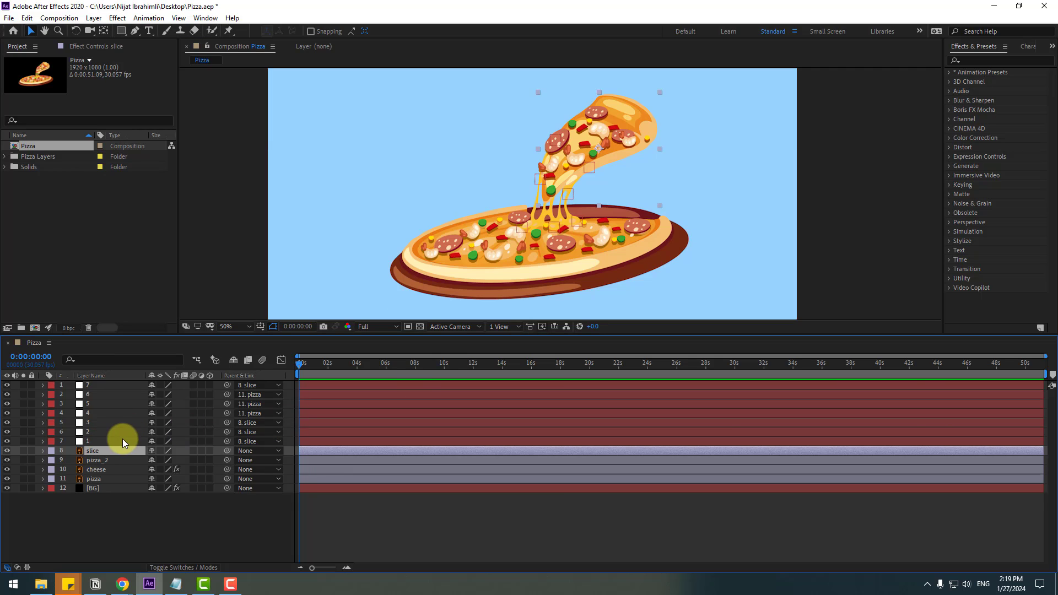
pyautogui.press('p')
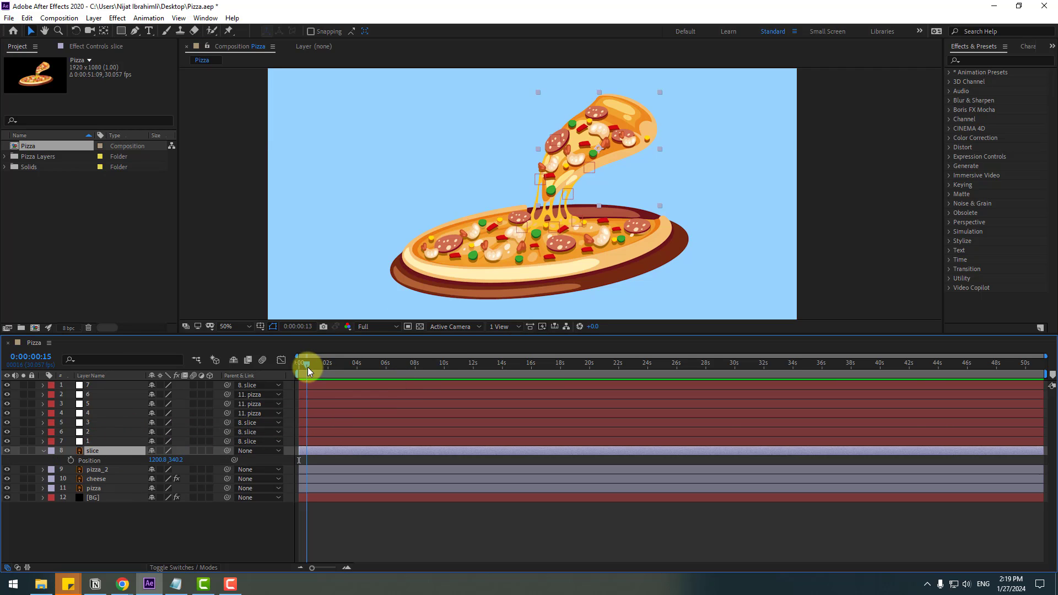
pyautogui.click(71, 461)
pyautogui.moveTo(607, 140); pyautogui.dragTo(600, 168)
pyautogui.moveTo(340, 369)
pyautogui.mouseDown()
pyautogui.moveTo(359, 370)
pyautogui.moveTo(340, 373)
pyautogui.moveTo(351, 373)
pyautogui.mouseUp()
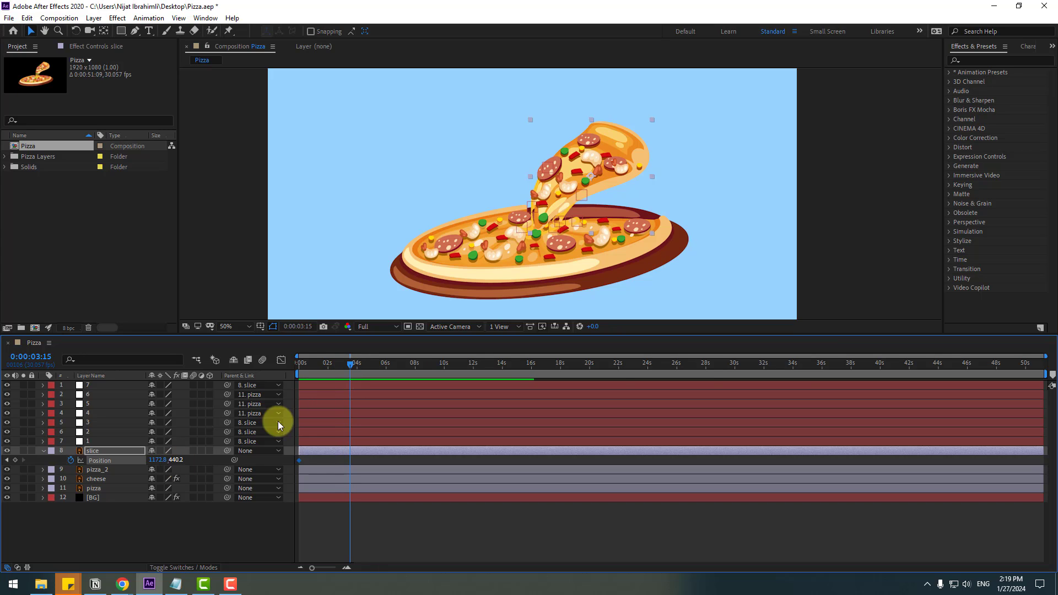
pyautogui.moveTo(605, 179); pyautogui.dragTo(653, 134)
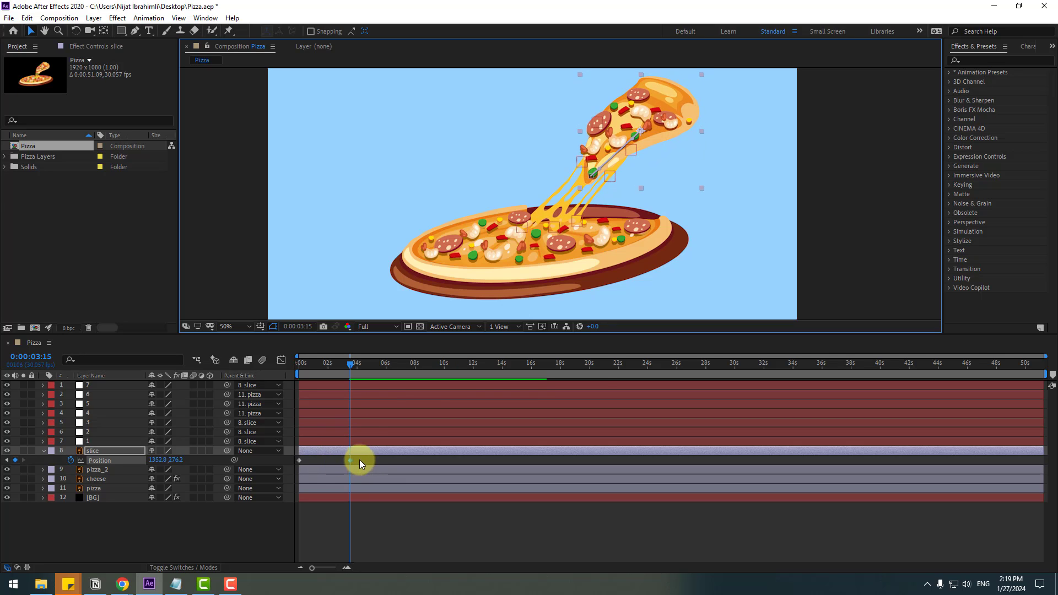
# Apply Easy Ease to both Position keyframes of the slice layer.
pyautogui.rightClick(298, 460)
pyautogui.moveTo(358, 454)
pyautogui.click(441, 493)
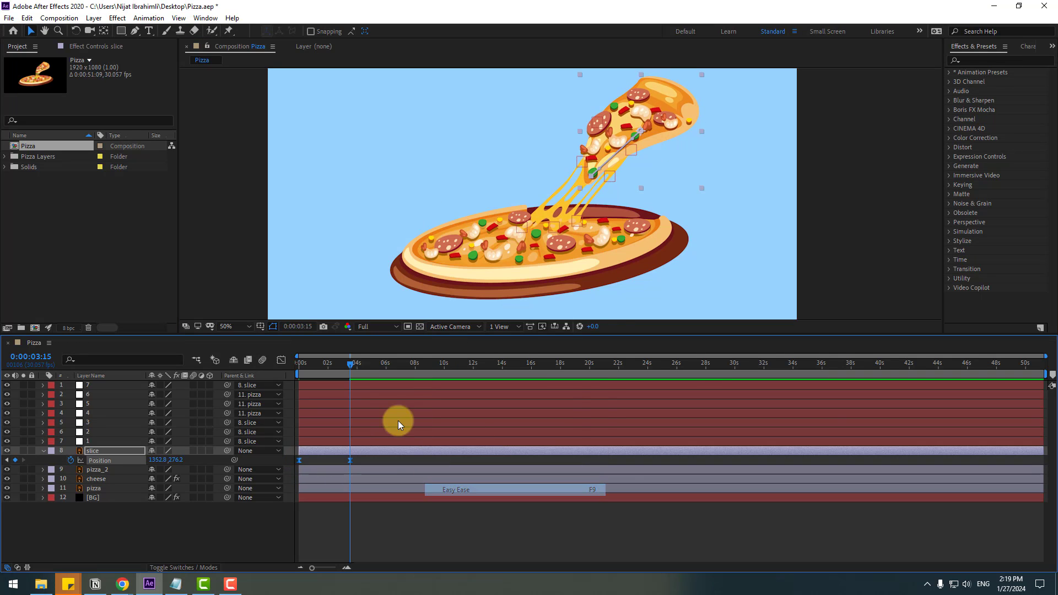